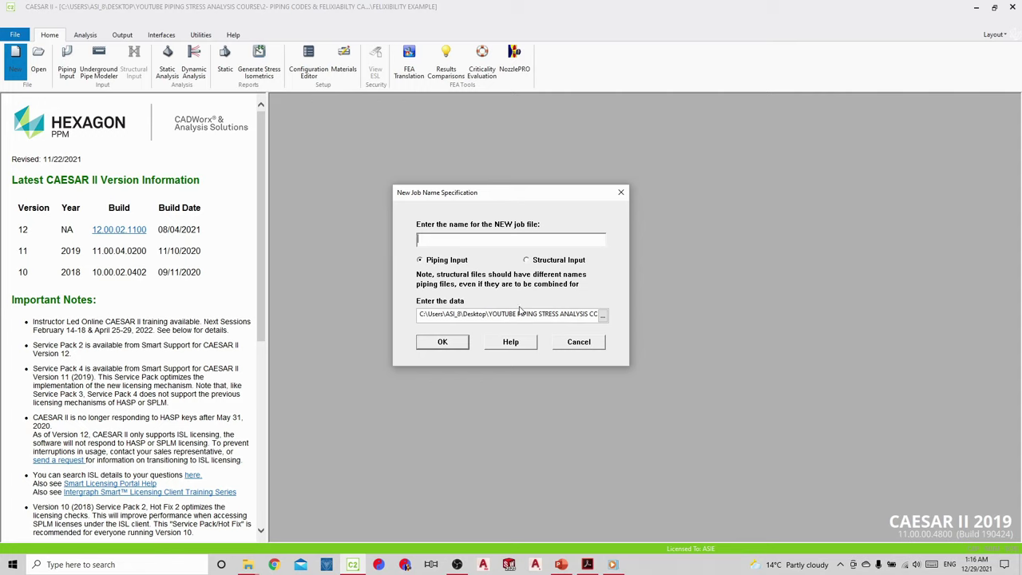
Restart the new job and enter the job name EXAMPLE-1.
{"action": "left_click", "coordinate": [569, 349]}
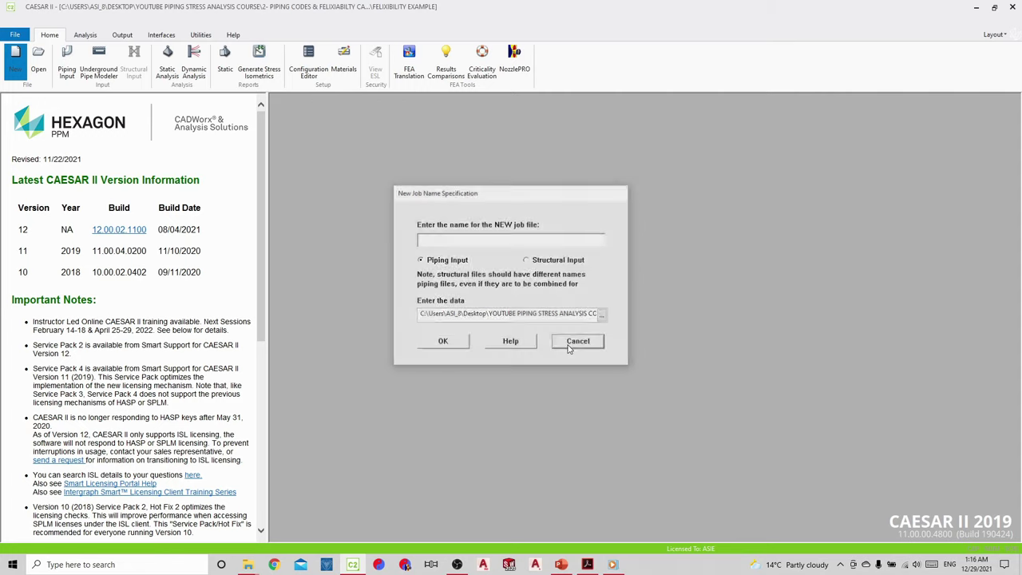
{"action": "left_click", "coordinate": [16, 64]}
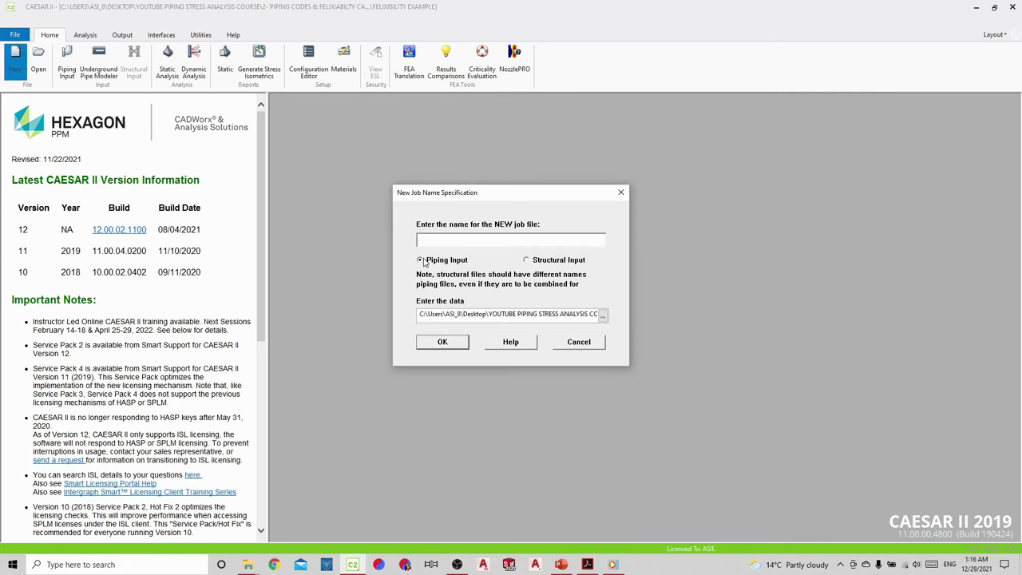
{"action": "type", "text": "ex"}
Store the job in a new EXAMPLE-1 folder inside C2 and create it.
{"action": "left_click", "coordinate": [603, 316]}
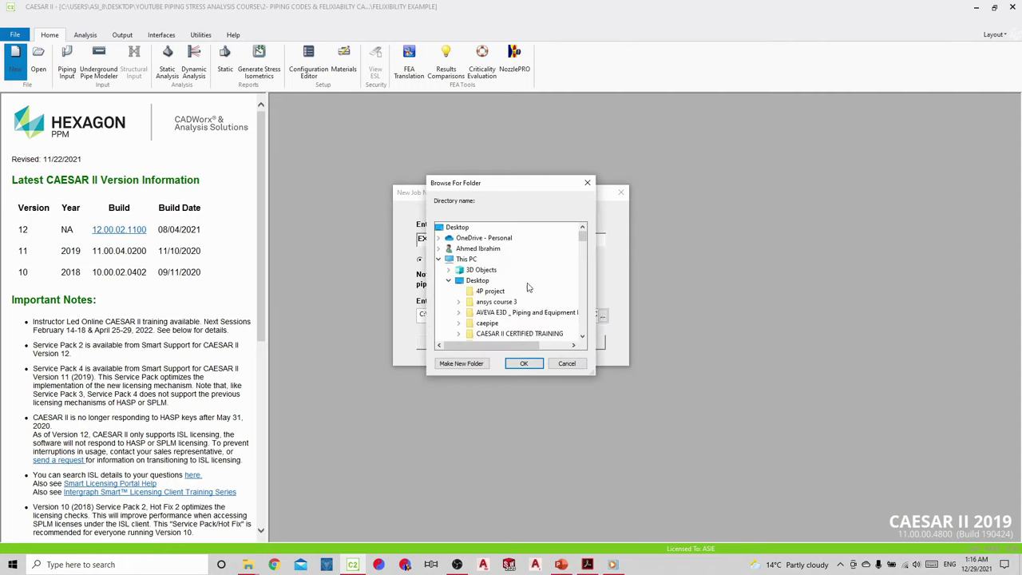
{"action": "scroll", "coordinate": [502, 285], "scroll_direction": "down", "scroll_amount": 10}
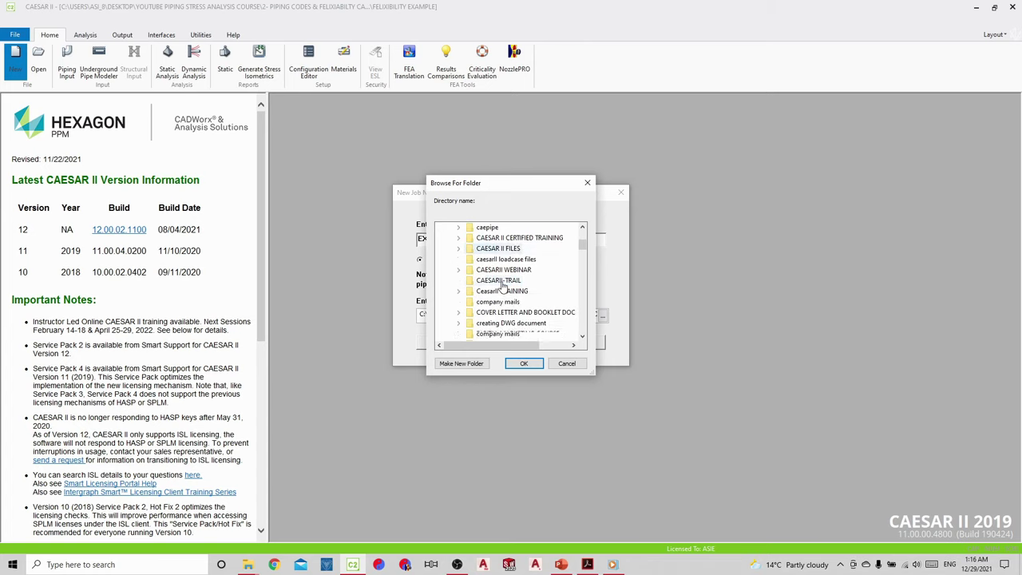
{"action": "scroll", "coordinate": [502, 286], "scroll_direction": "down", "scroll_amount": 10}
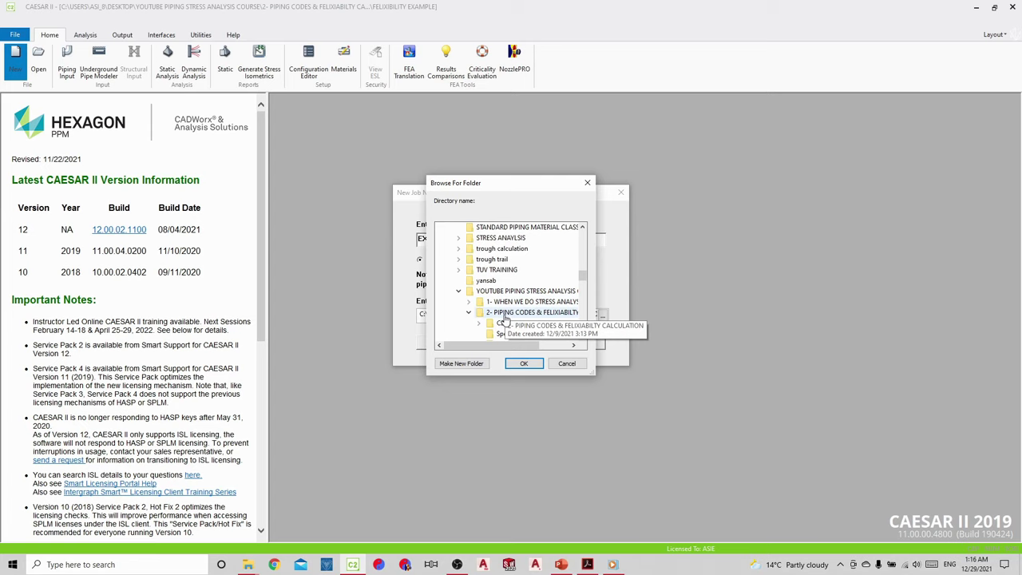
{"action": "scroll", "coordinate": [504, 311], "scroll_direction": "down", "scroll_amount": 1}
{"action": "left_click", "coordinate": [501, 291]}
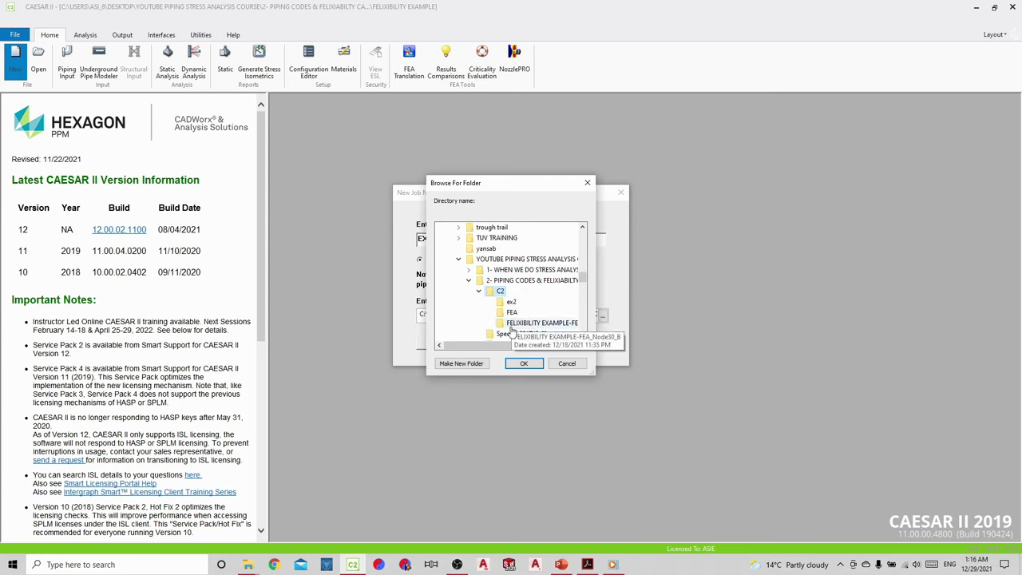
{"action": "left_click", "coordinate": [480, 364]}
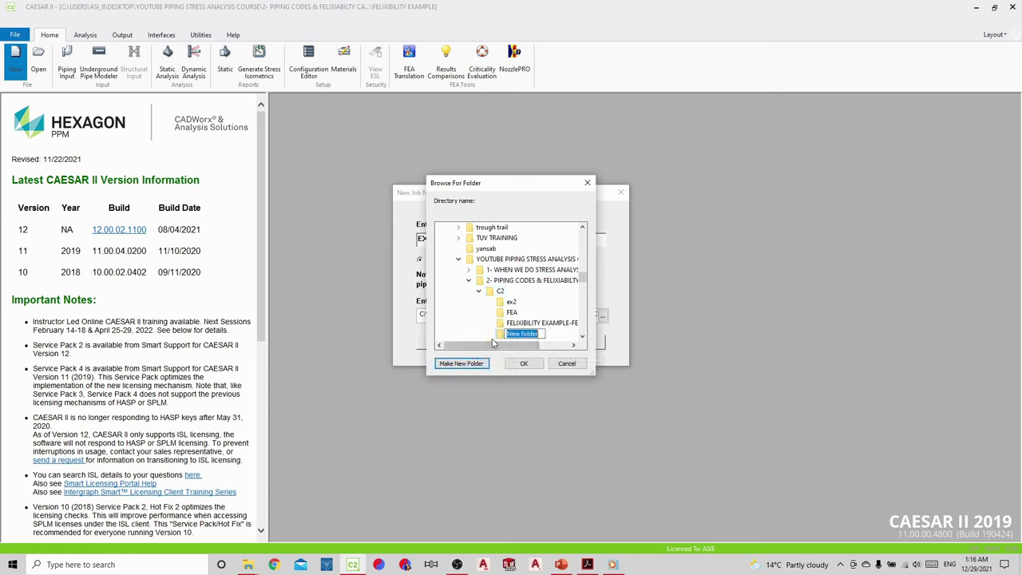
{"action": "type", "text": "EXAMPLE-1"}
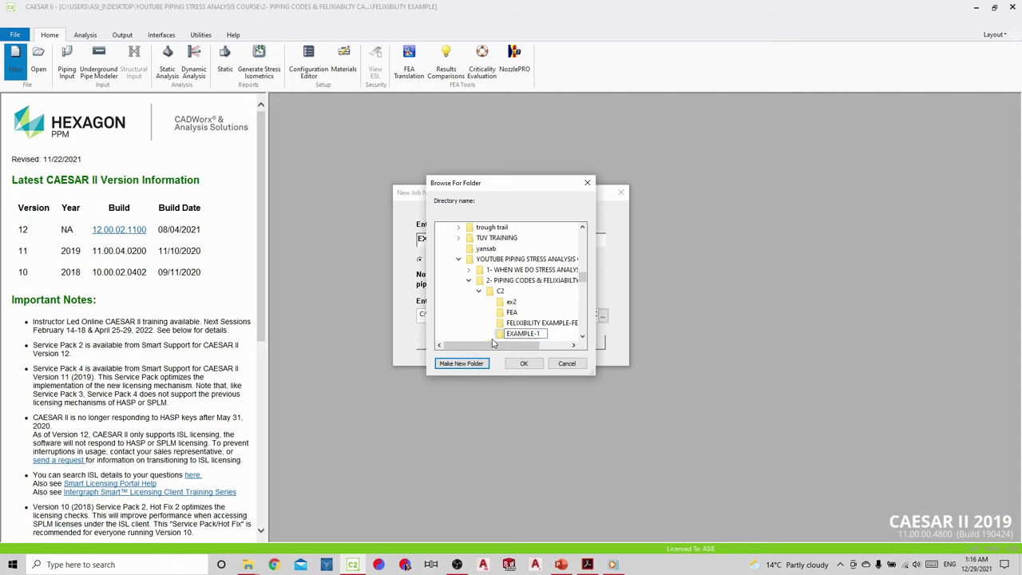
{"action": "key", "text": "Return"}
{"action": "left_click", "coordinate": [524, 363]}
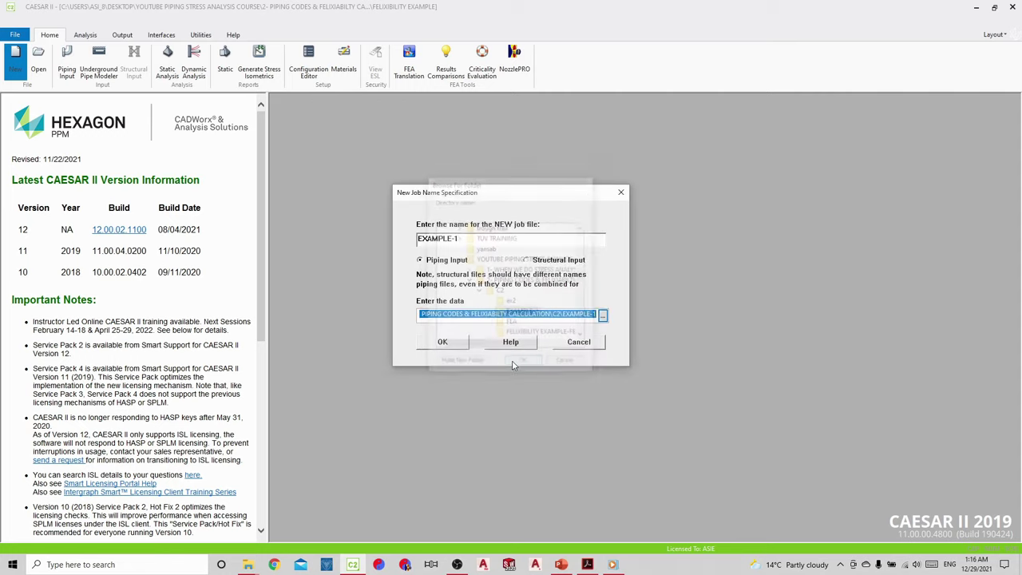
{"action": "left_click", "coordinate": [444, 342]}
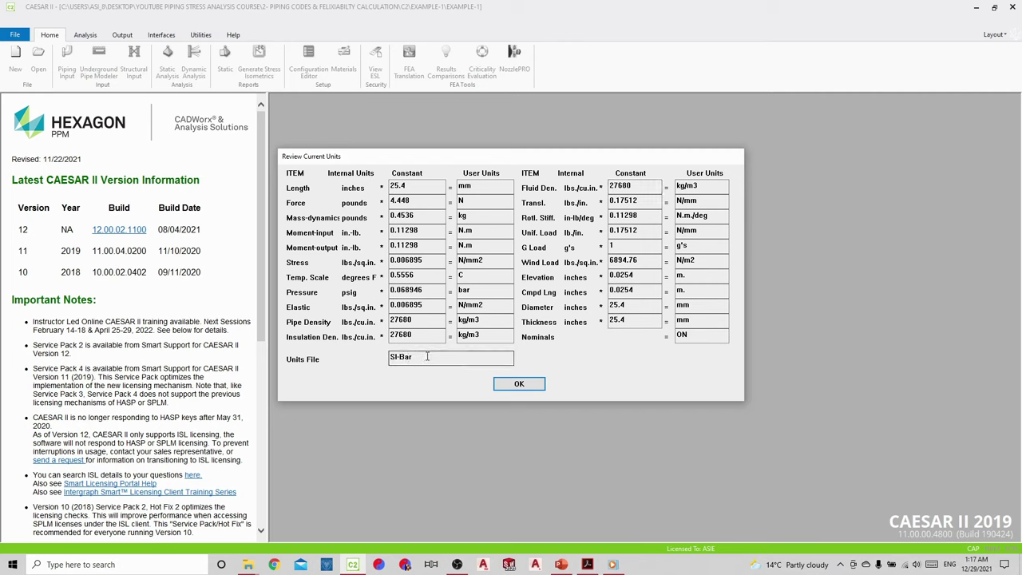
Accept the SI-Bar units file to reach Classic Piping Input for EXAMPLE-1.
{"action": "left_click", "coordinate": [519, 384]}
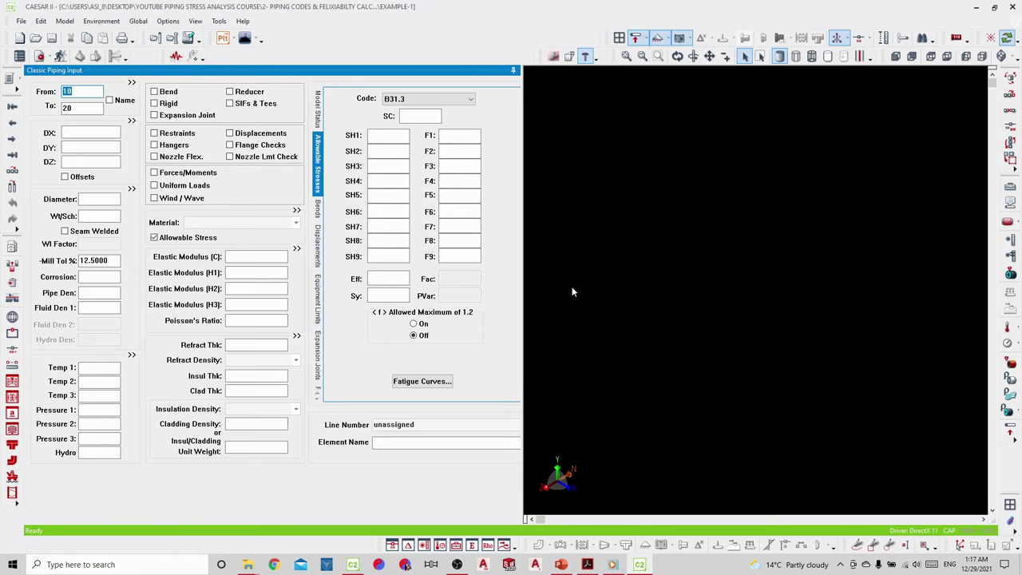
Drag the splitter right so the Classic Piping Input panel is wider.
{"action": "left_click_drag", "start_coordinate": [520, 263], "coordinate": [553, 263]}
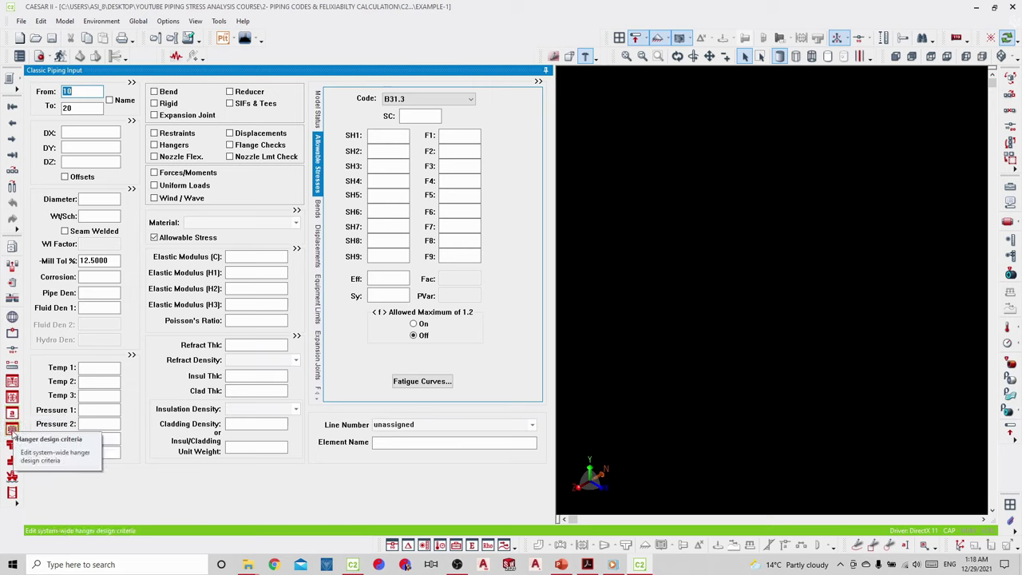
In Special Execution Parameters, choose -X for Set North Direction and apply.
{"action": "left_click", "coordinate": [12, 493]}
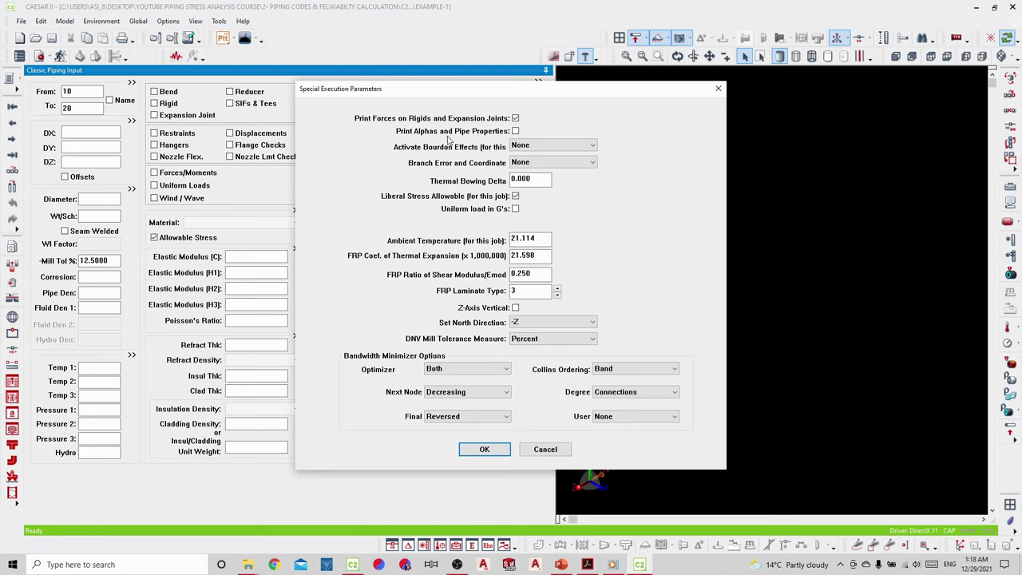
{"action": "left_click_drag", "start_coordinate": [546, 239], "coordinate": [508, 234]}
{"action": "left_click", "coordinate": [542, 255]}
{"action": "left_click_drag", "start_coordinate": [532, 256], "coordinate": [515, 256]}
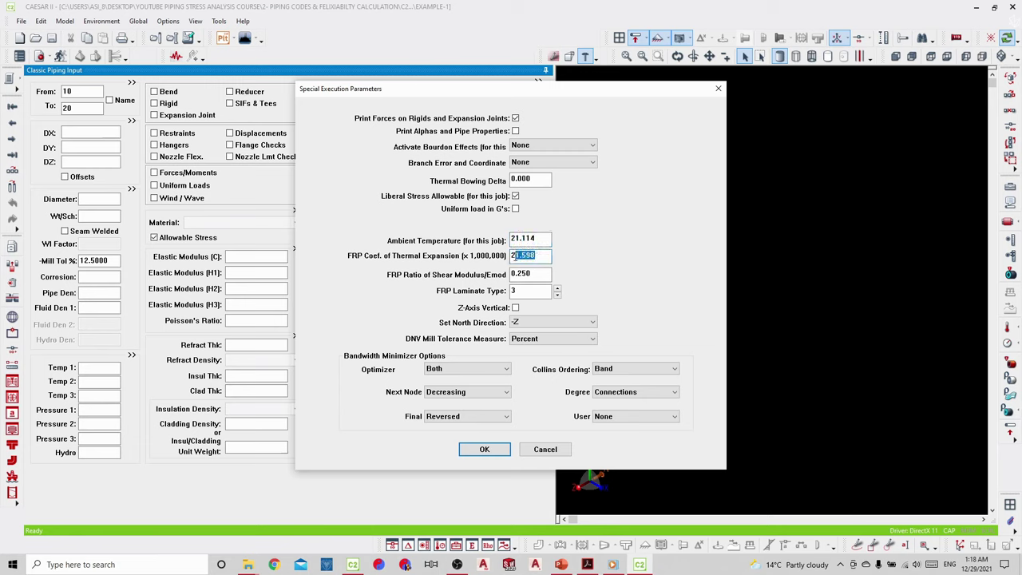
{"action": "left_click", "coordinate": [551, 322]}
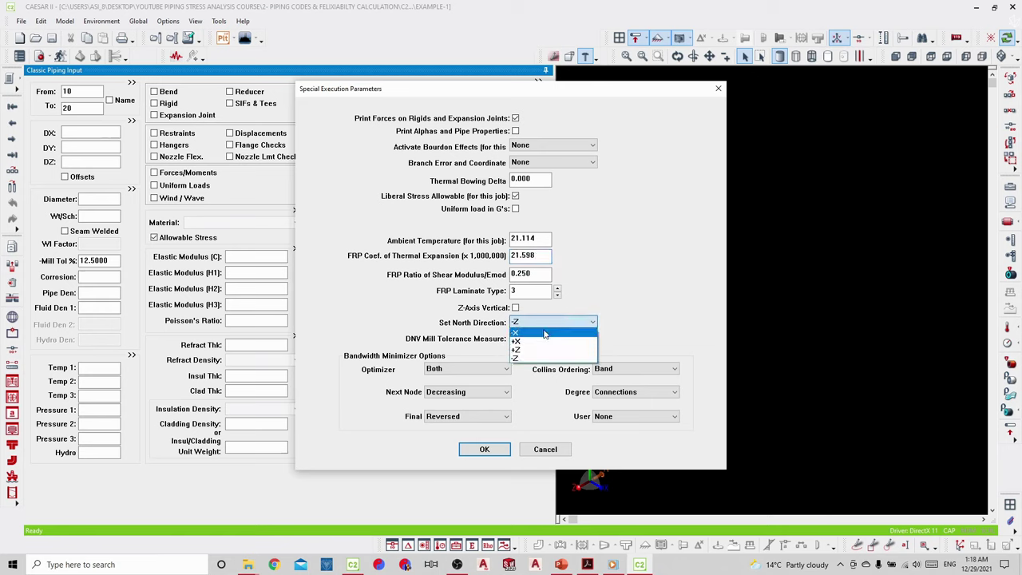
{"action": "left_click", "coordinate": [541, 334]}
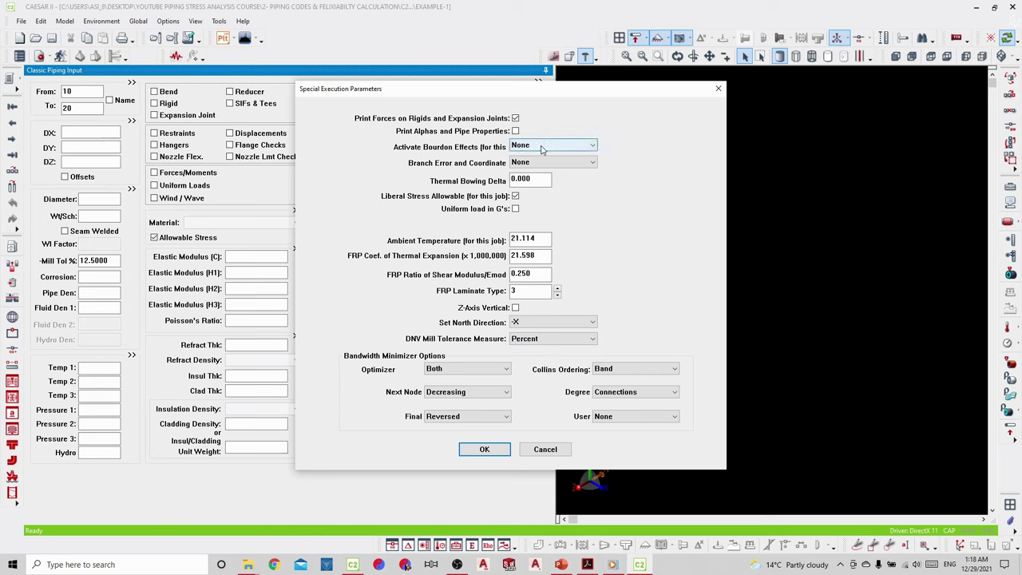
{"action": "left_click", "coordinate": [483, 451]}
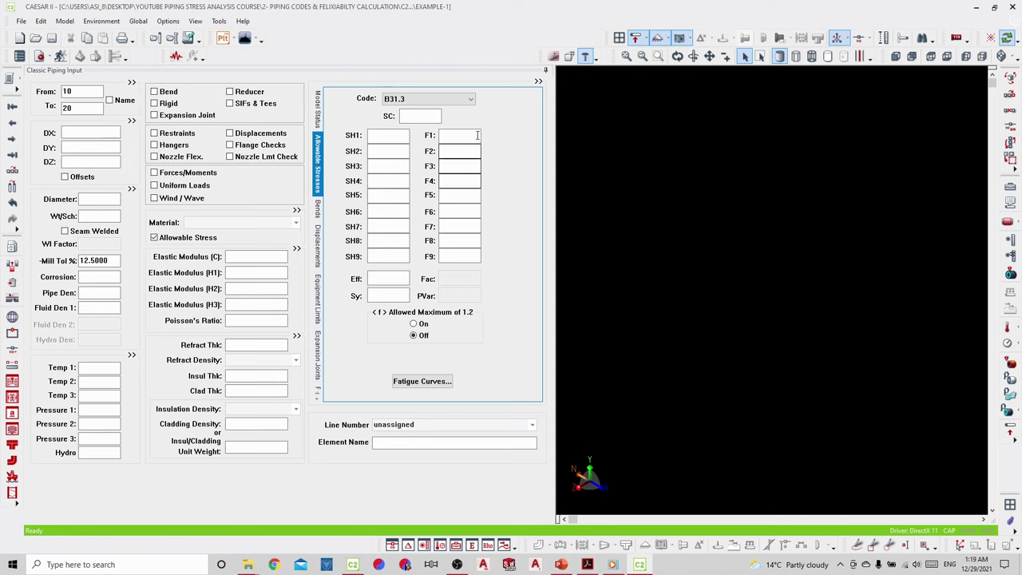
Keep code B31.3, anchor node 10 as ANC, and enter DX 3000.
{"action": "left_click", "coordinate": [470, 102]}
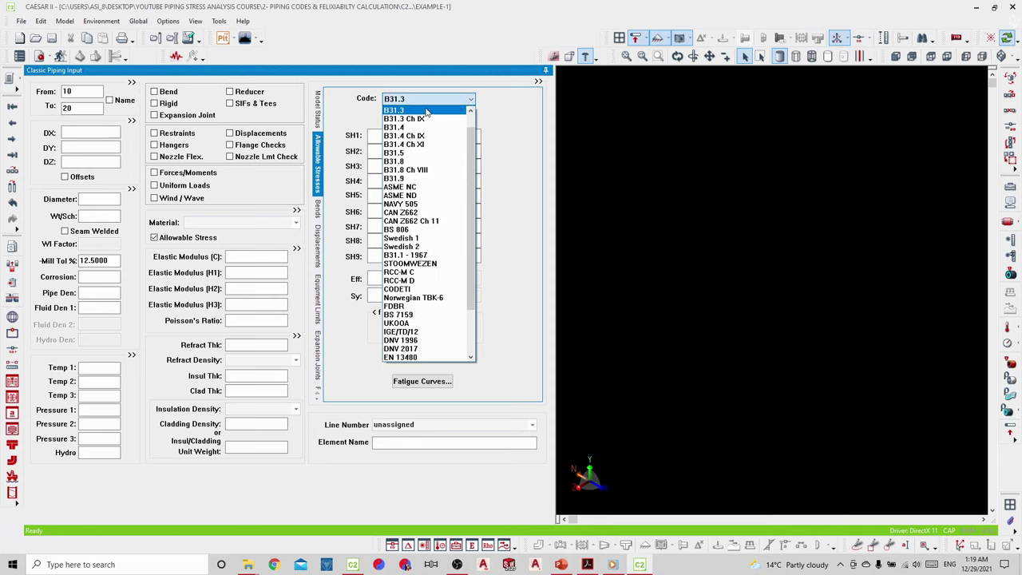
{"action": "left_click", "coordinate": [426, 113]}
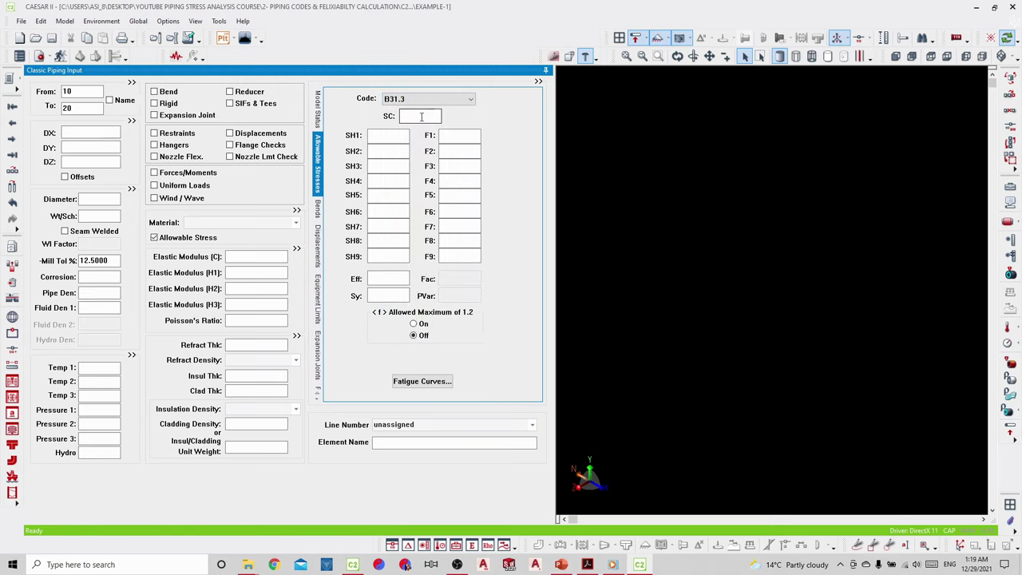
{"action": "left_click", "coordinate": [178, 135]}
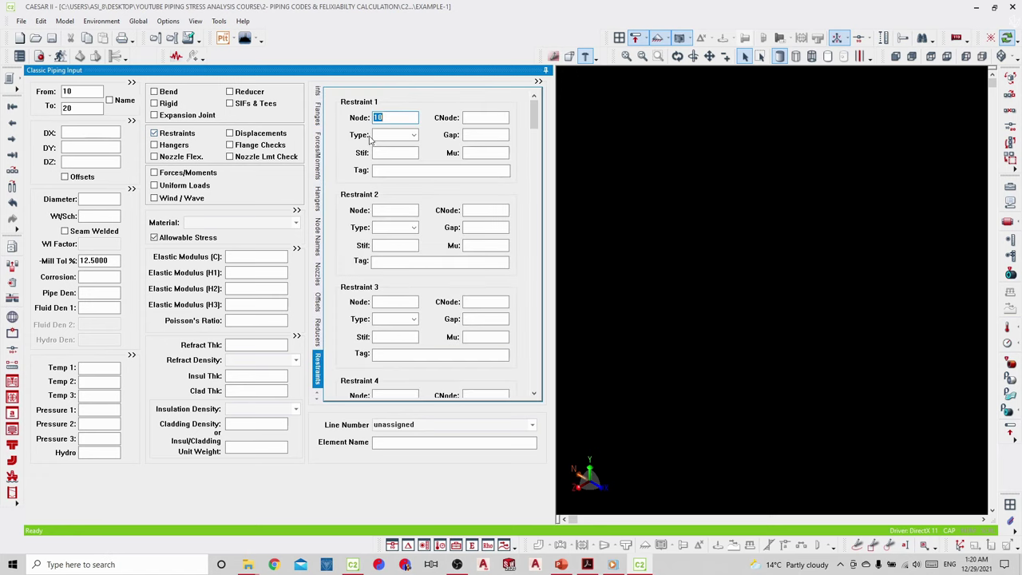
{"action": "left_click", "coordinate": [387, 134]}
{"action": "left_click", "coordinate": [381, 147]}
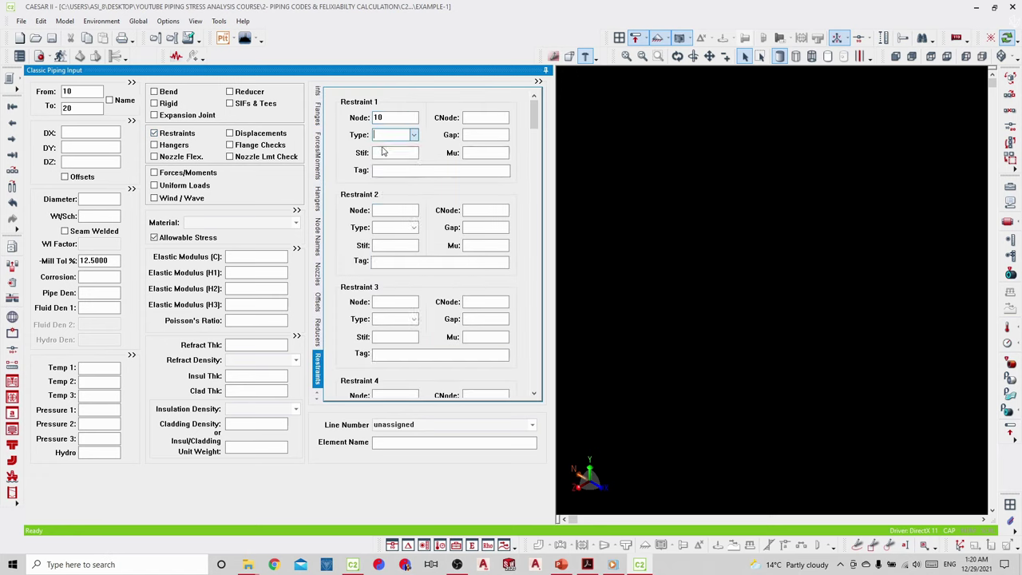
{"action": "left_click", "coordinate": [70, 134]}
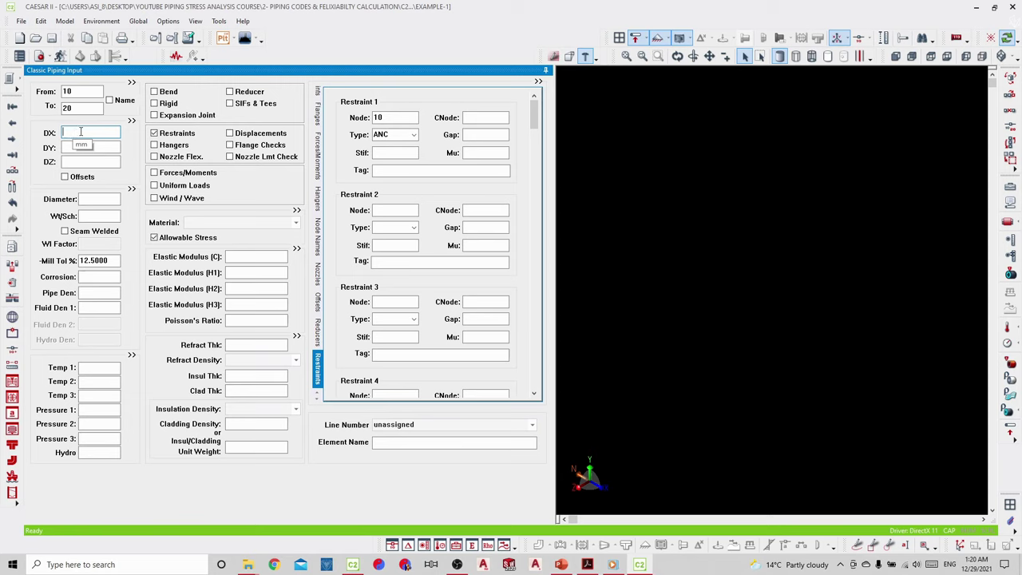
{"action": "type", "text": "3000"}
Give element 10–20 DX 3 m and an 8-inch standard-schedule pipe.
{"action": "key", "text": "Tab"}
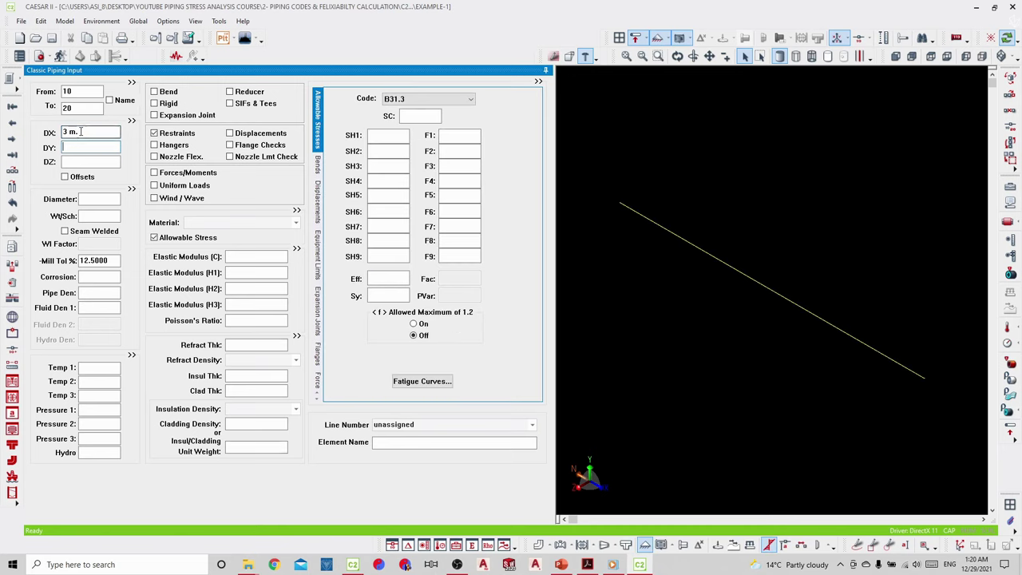
{"action": "left_click", "coordinate": [81, 132]}
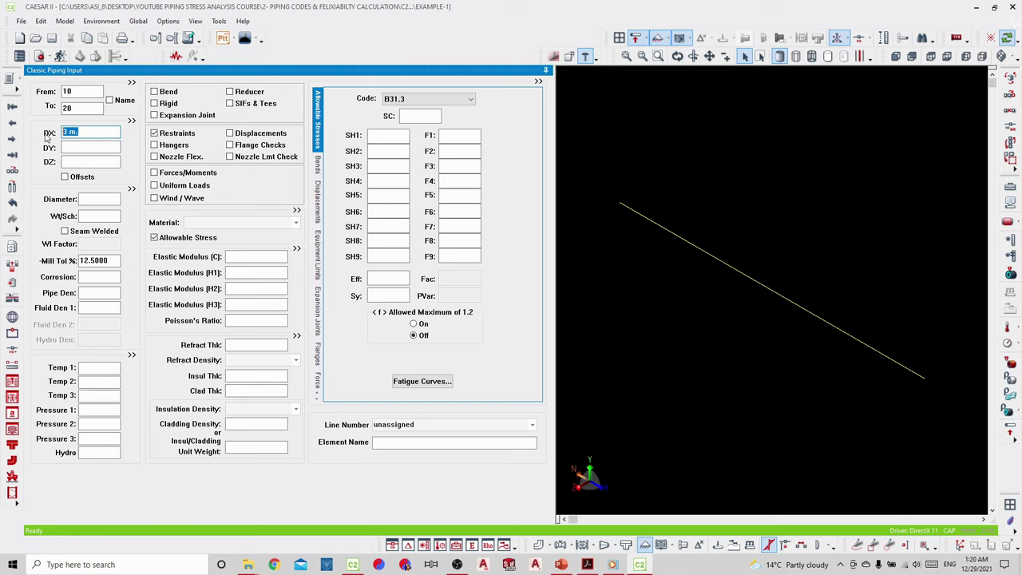
{"action": "type", "text": "3"}
{"action": "key", "text": "Tab"}
{"action": "left_click", "coordinate": [96, 198]}
{"action": "type", "text": "8"}
{"action": "key", "text": "Tab"}
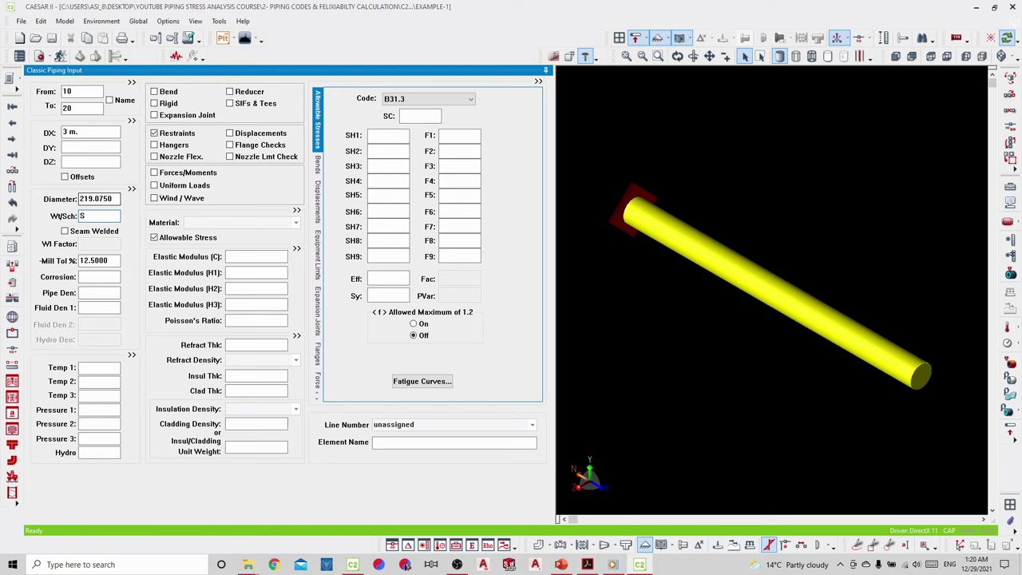
{"action": "key", "text": "Tab"}
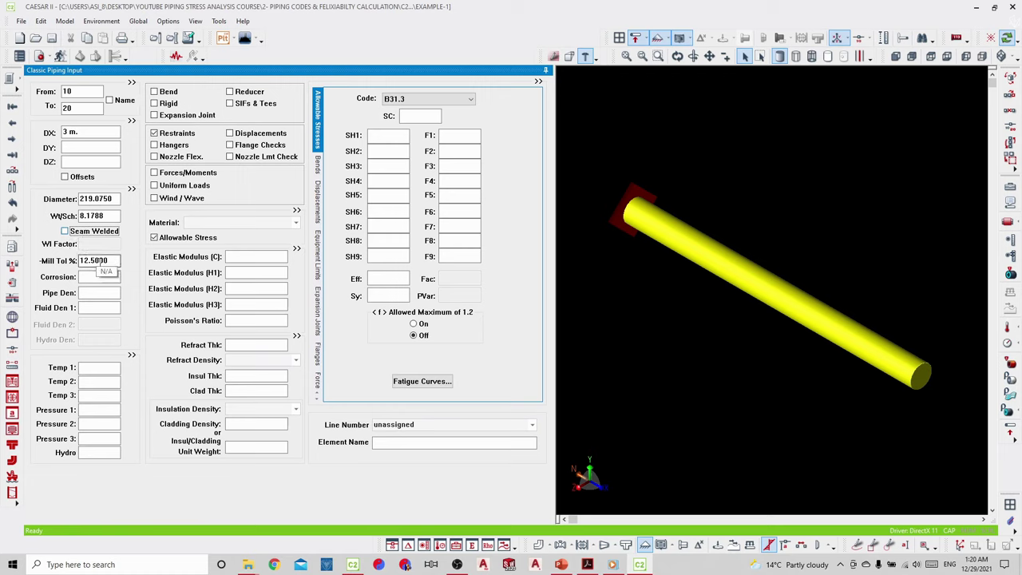
Set fluid density 1 SG, Temp 1 250 and Pressure 1 25.
{"action": "left_click", "coordinate": [92, 306]}
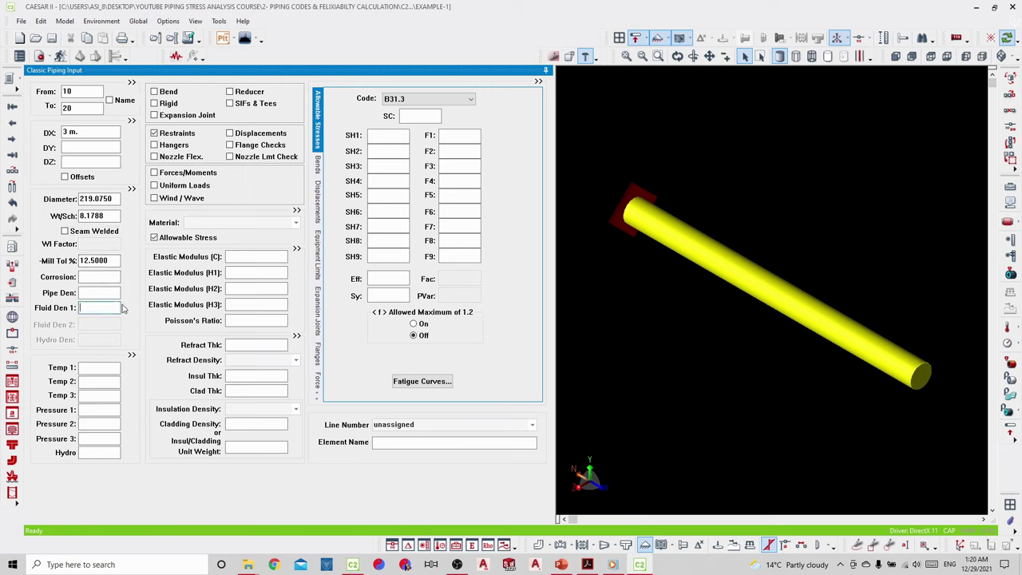
{"action": "type", "text": "1"}
{"action": "key", "text": "Tab"}
{"action": "type", "text": "25"}
{"action": "key", "text": "Tab"}
{"action": "key", "text": "Tab"}
{"action": "left_click", "coordinate": [89, 409]}
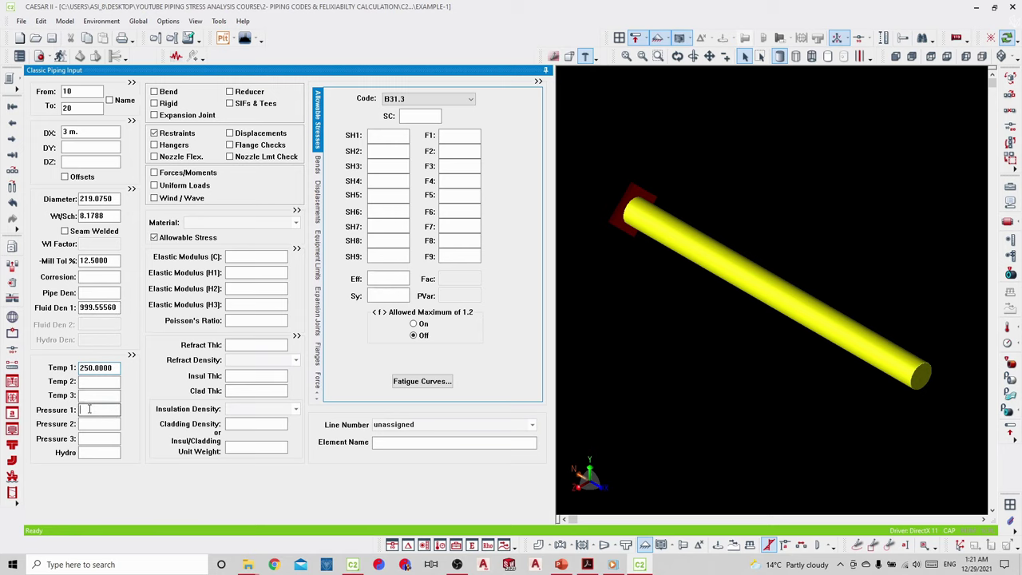
{"action": "type", "text": "25"}
Assign material (106)A106 Grade B to element 10–20.
{"action": "left_click", "coordinate": [295, 223]}
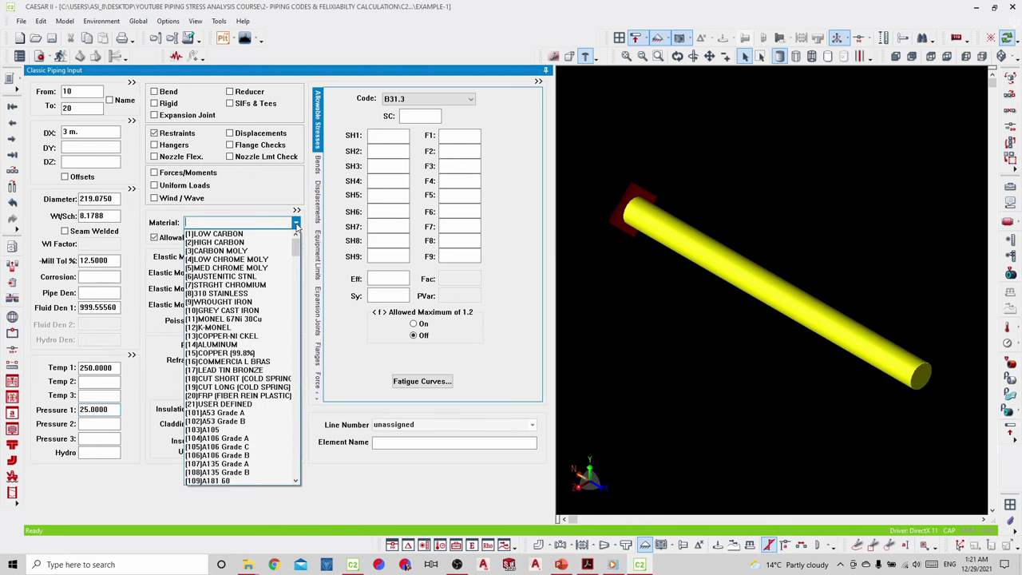
{"action": "left_click", "coordinate": [261, 457]}
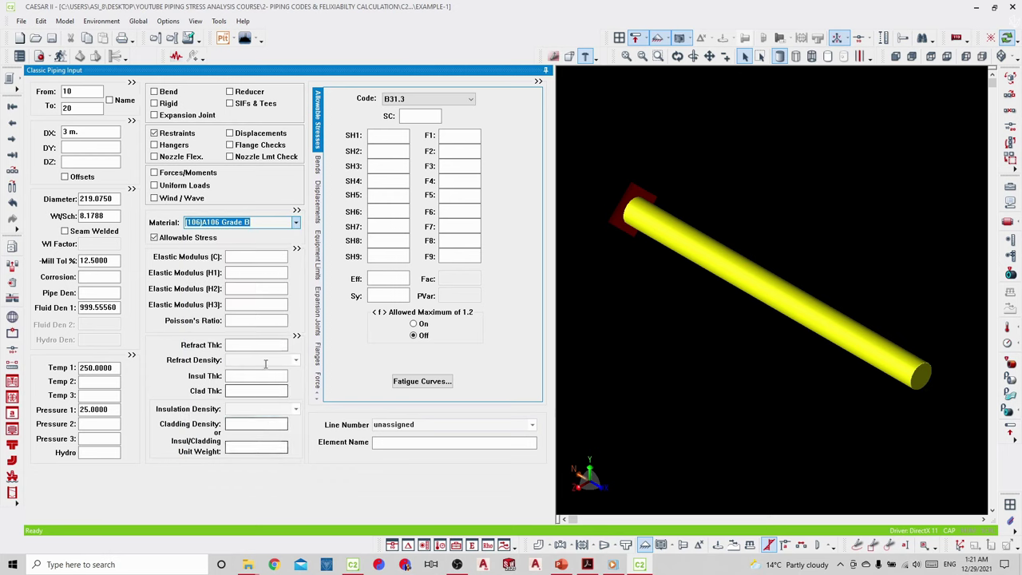
{"action": "double_click", "coordinate": [256, 274]}
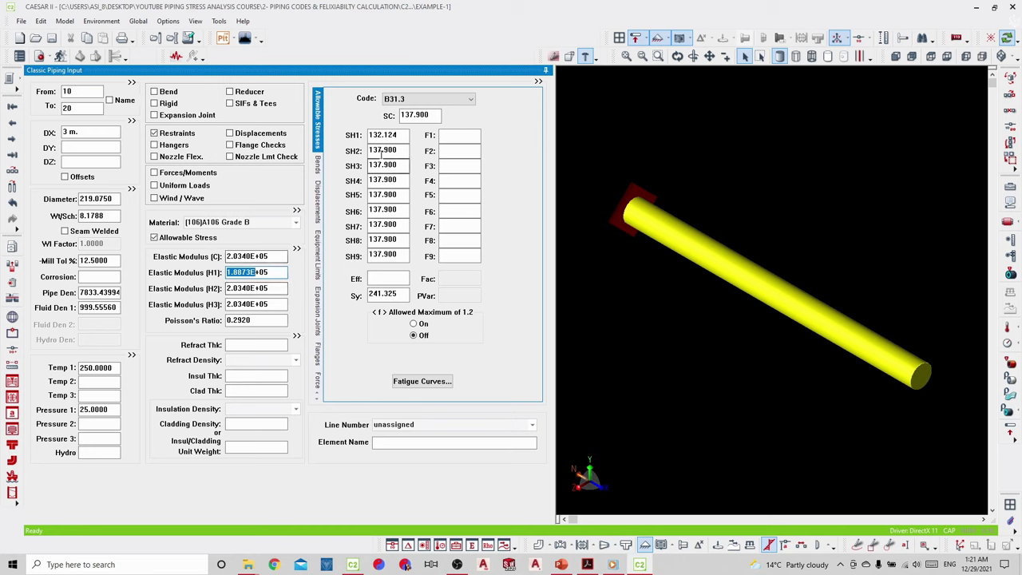
Check the allowable stresses SH1 132.124 and SC 137.900.
{"action": "left_click", "coordinate": [397, 136]}
{"action": "left_click_drag", "start_coordinate": [397, 136], "coordinate": [370, 135]}
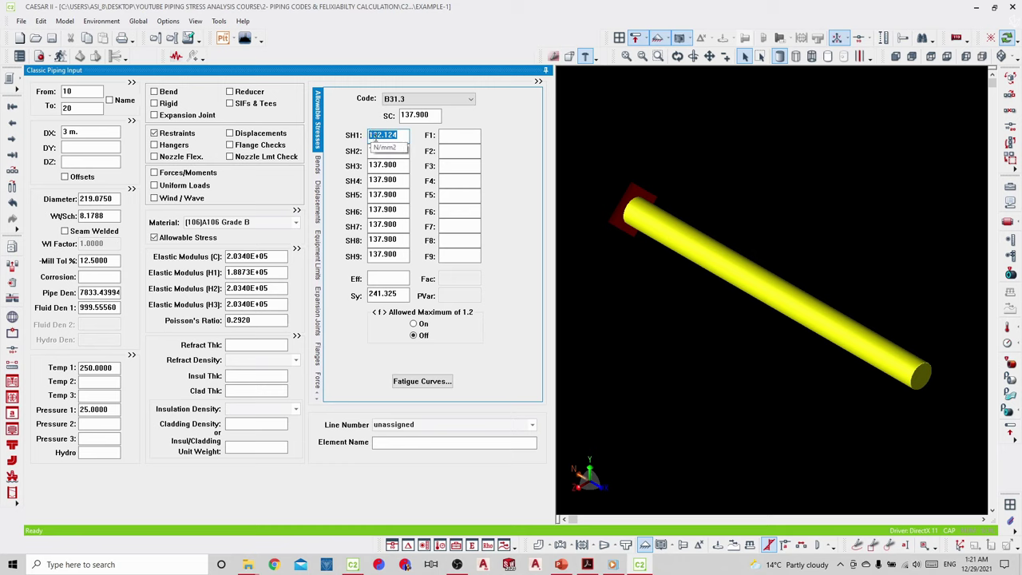
{"action": "left_click", "coordinate": [420, 116]}
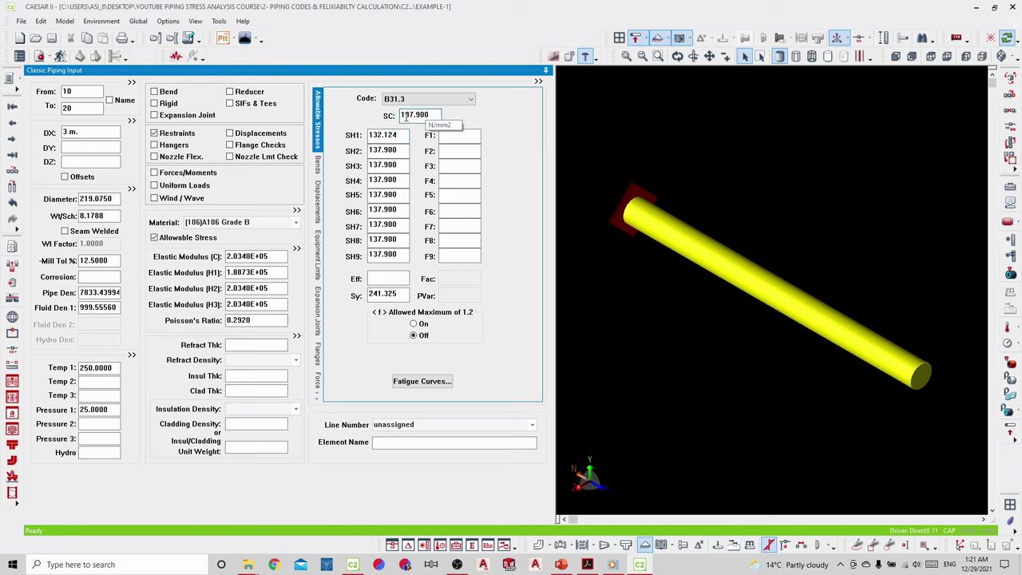
{"action": "left_click_drag", "start_coordinate": [401, 115], "coordinate": [423, 117]}
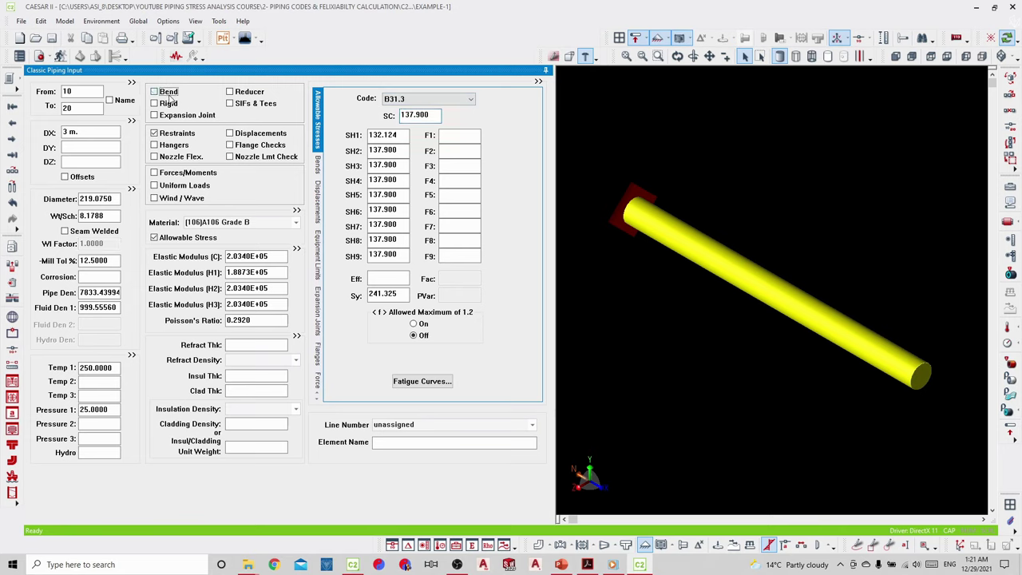
{"action": "left_click", "coordinate": [168, 94]}
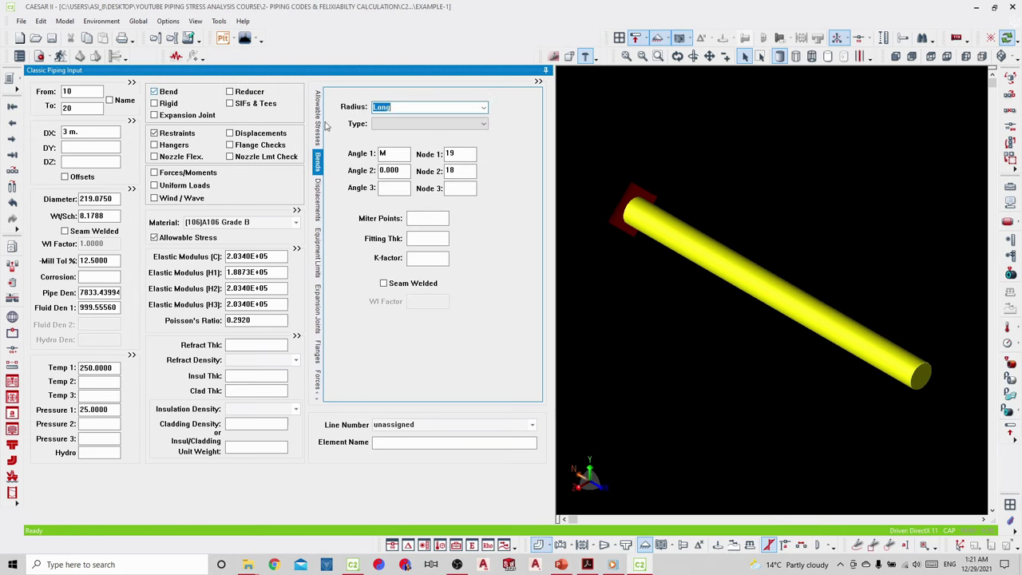
Keep the Long bend radius on element 10–20 and continue to element 20–30.
{"action": "left_click", "coordinate": [411, 107]}
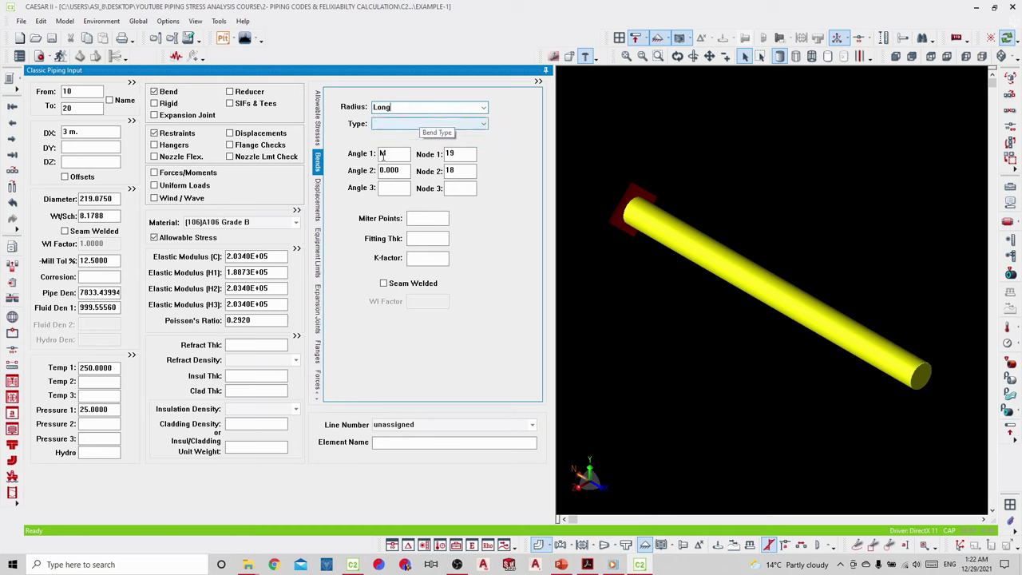
{"action": "left_click", "coordinate": [12, 171]}
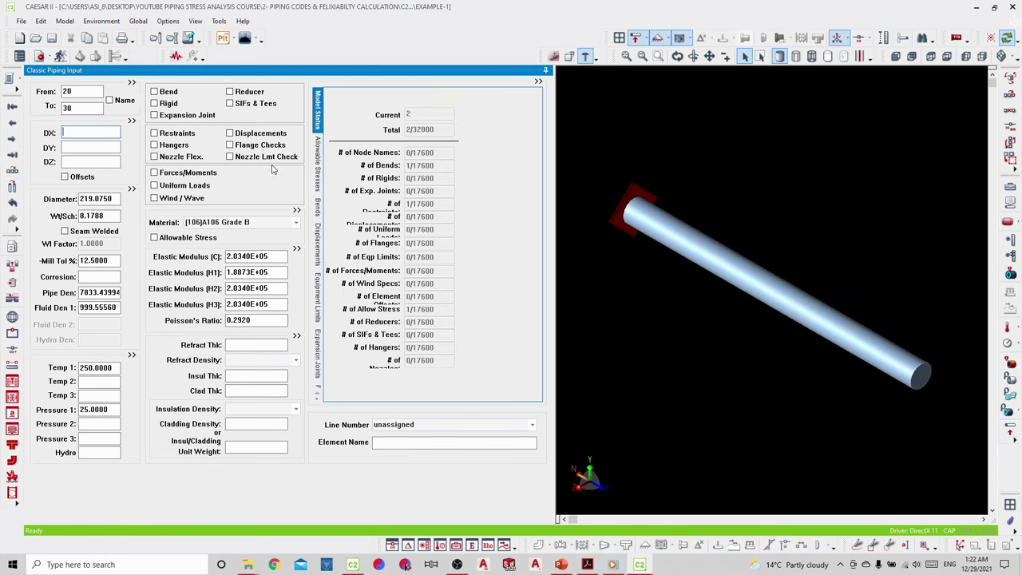
Give element 20–30 DY -2 m and browse the Model, Environment, Global, Options and Edit menus.
{"action": "left_click", "coordinate": [82, 147]}
{"action": "key", "text": "Tab"}
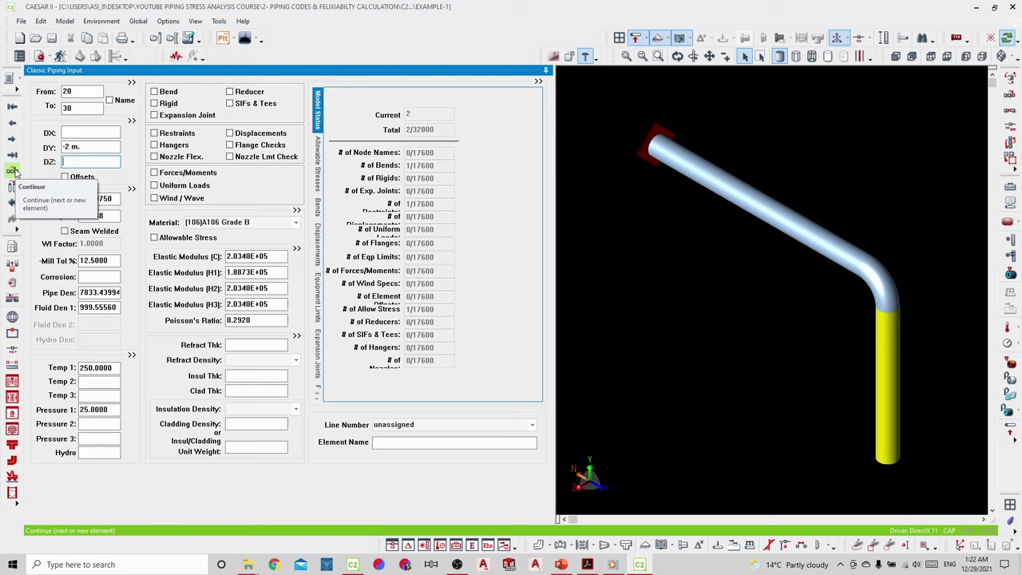
{"action": "left_click", "coordinate": [64, 21]}
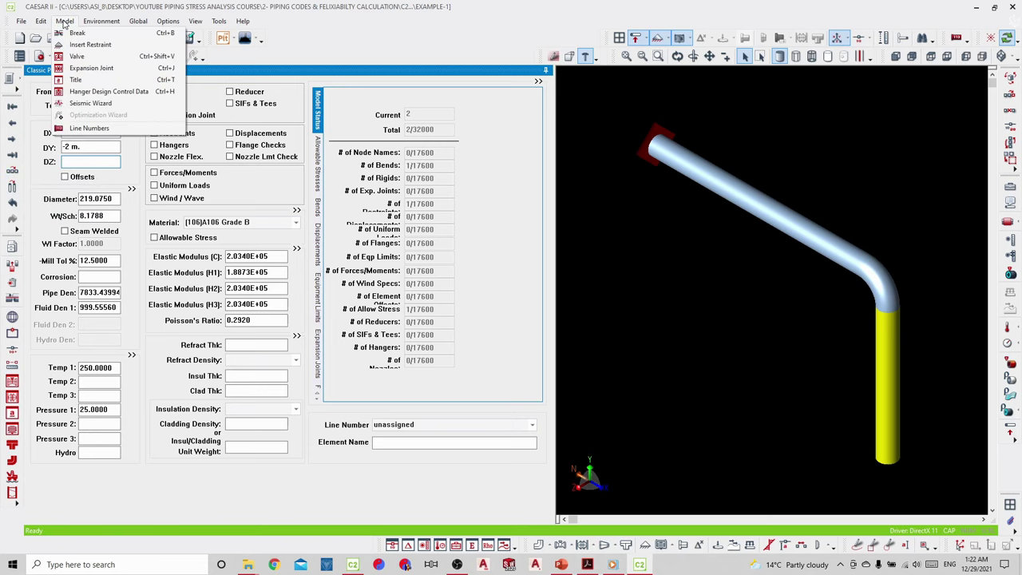
{"action": "mouse_move", "coordinate": [102, 24]}
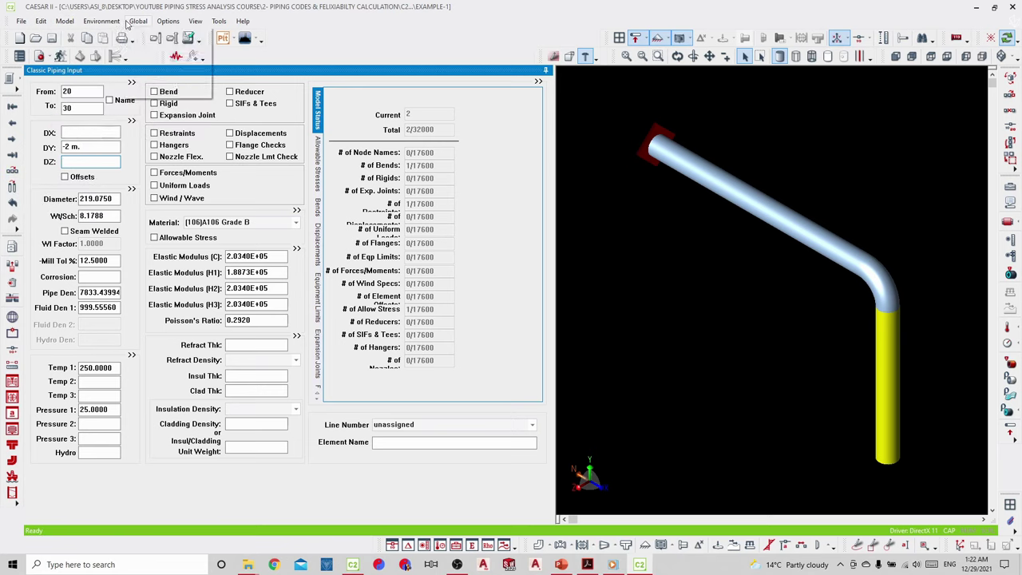
{"action": "mouse_move", "coordinate": [135, 27]}
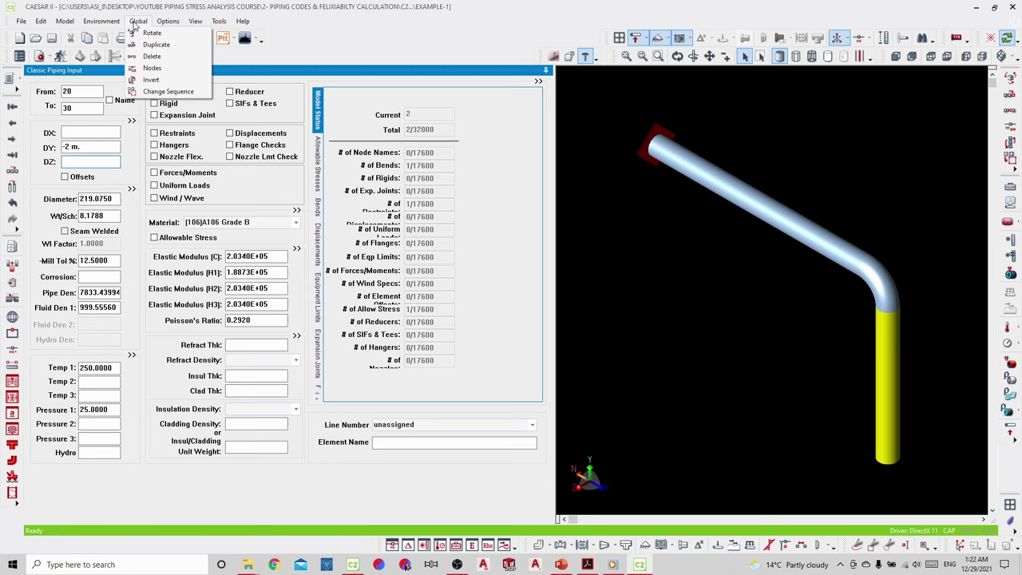
{"action": "mouse_move", "coordinate": [170, 25]}
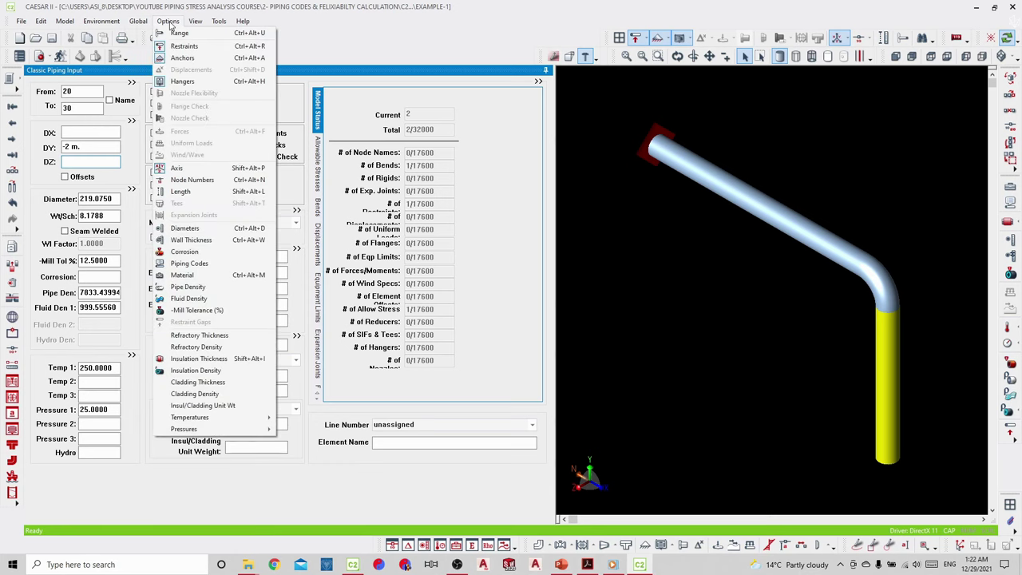
{"action": "mouse_move", "coordinate": [51, 26]}
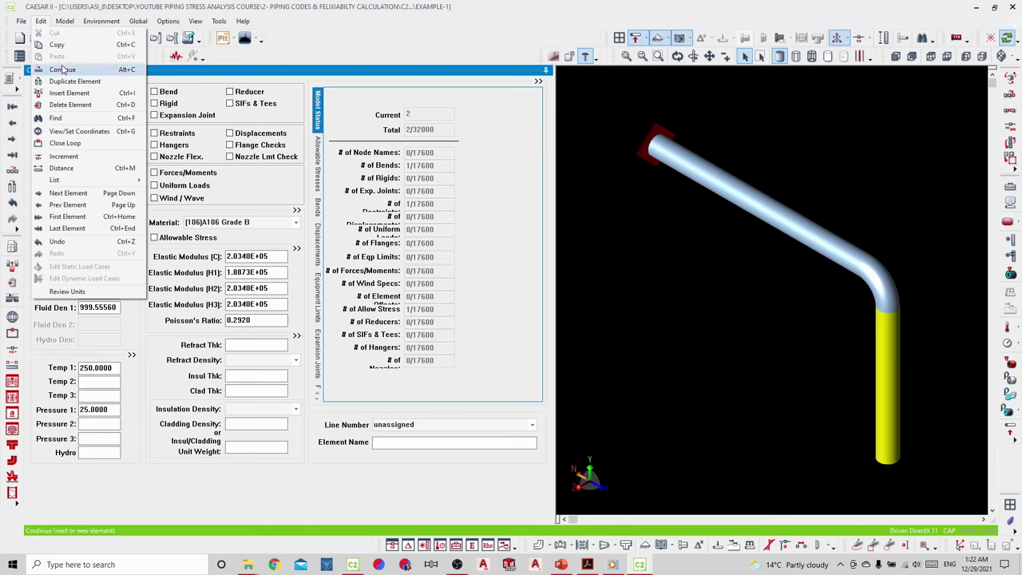
{"action": "left_click", "coordinate": [127, 37]}
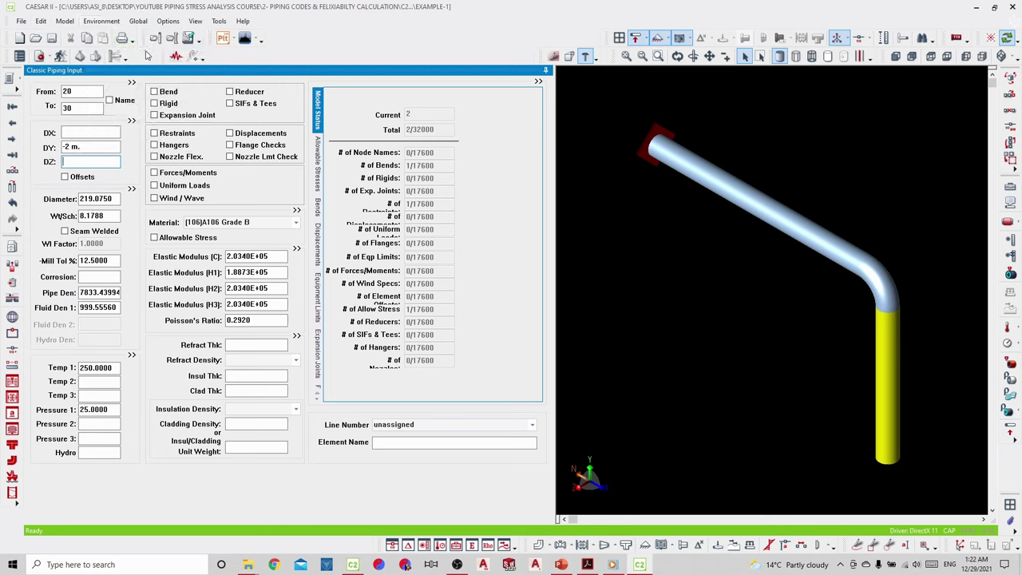
{"action": "key", "text": "alt+c"}
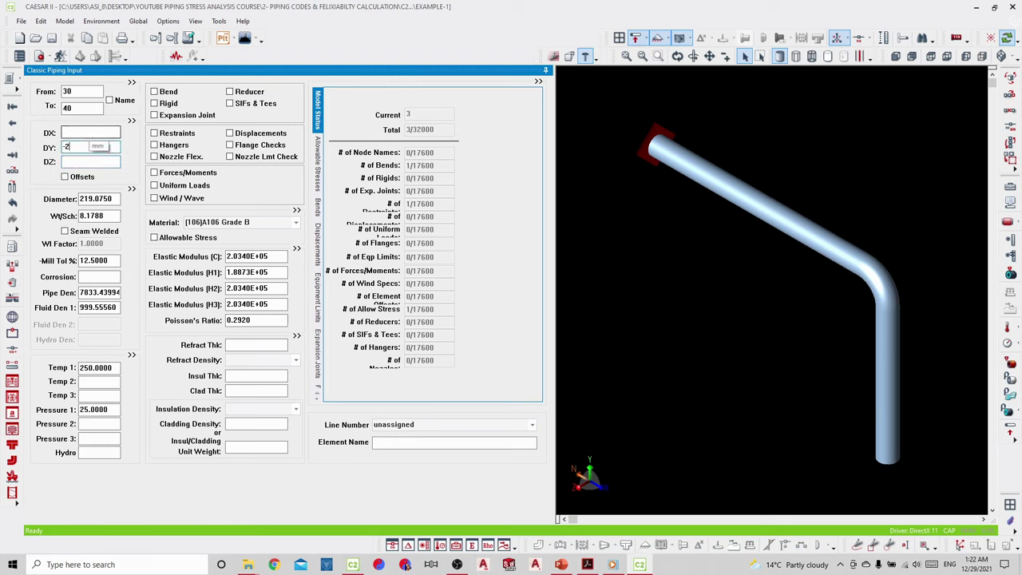
Drop element 30–40 DY -2 m, anchor node 40 as ANC, show node numbers, continue.
{"action": "key", "text": "Tab"}
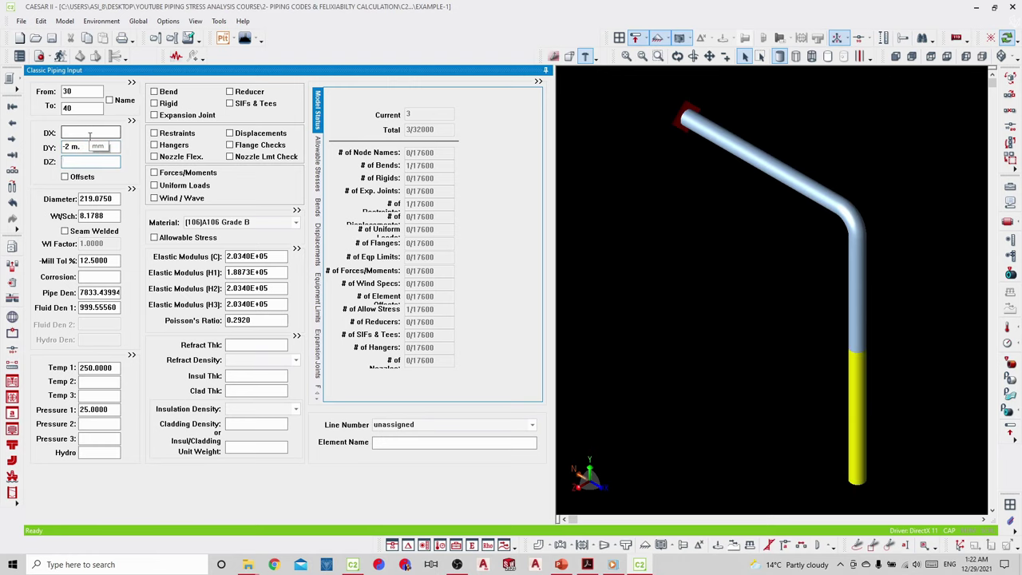
{"action": "left_click", "coordinate": [156, 133]}
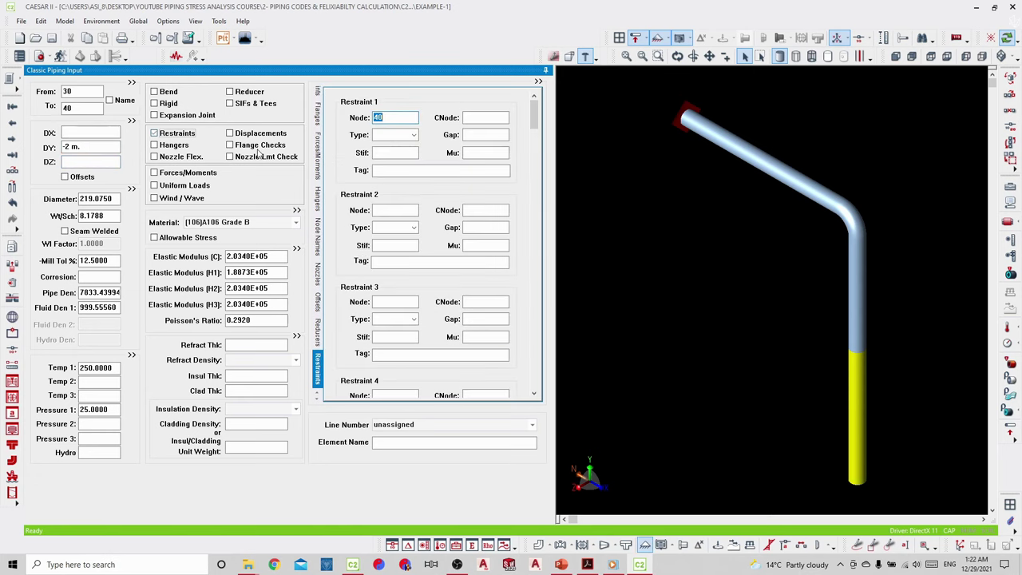
{"action": "left_click", "coordinate": [413, 135]}
{"action": "left_click", "coordinate": [392, 147]}
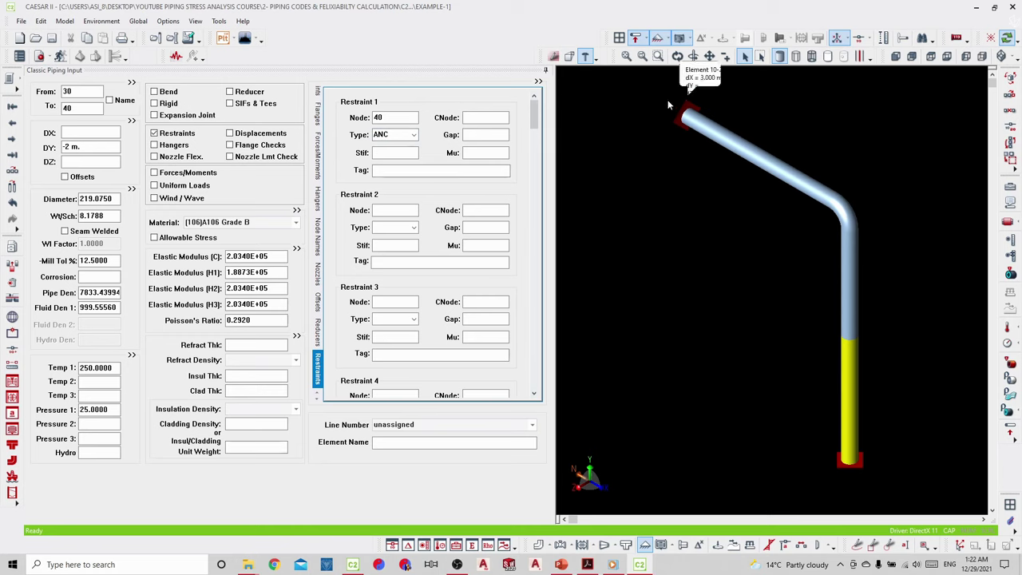
{"action": "left_click", "coordinate": [859, 40]}
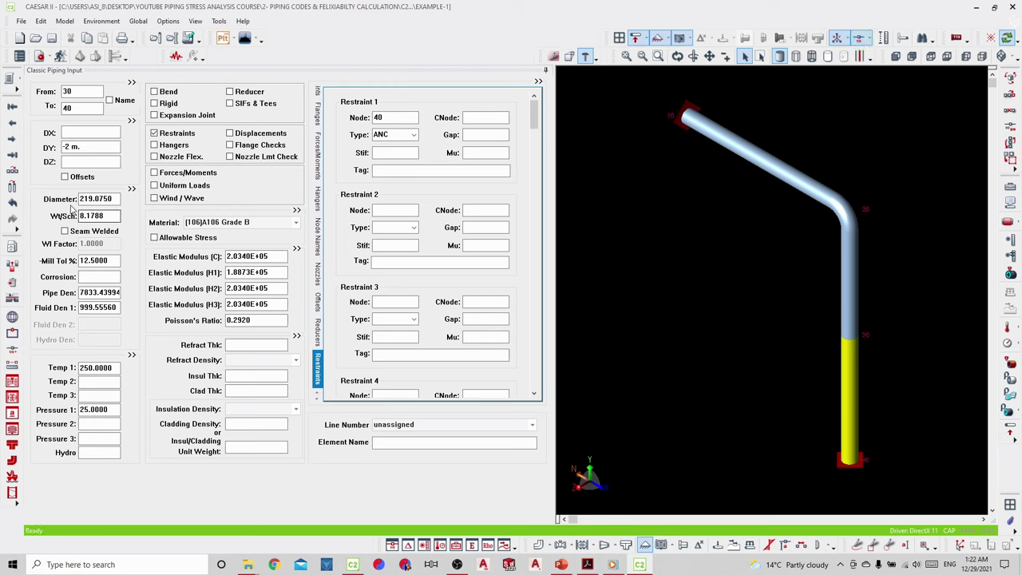
{"action": "left_click", "coordinate": [12, 173]}
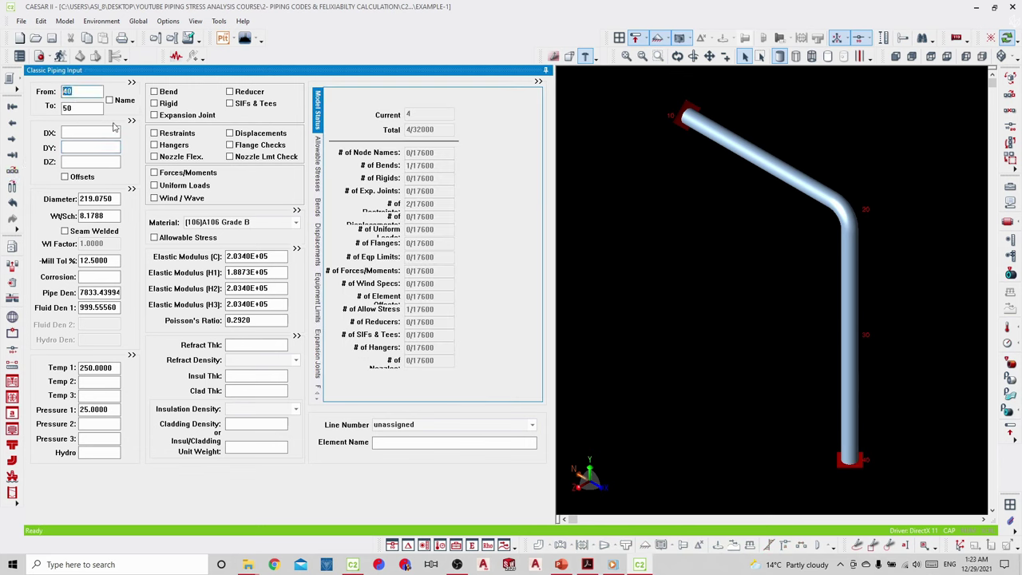
Add a branch element from node 30 to node 50 with DZ 1500 mm.
{"action": "mouse_move", "coordinate": [845, 336]}
{"action": "type", "text": "30"}
{"action": "key", "text": "Tab"}
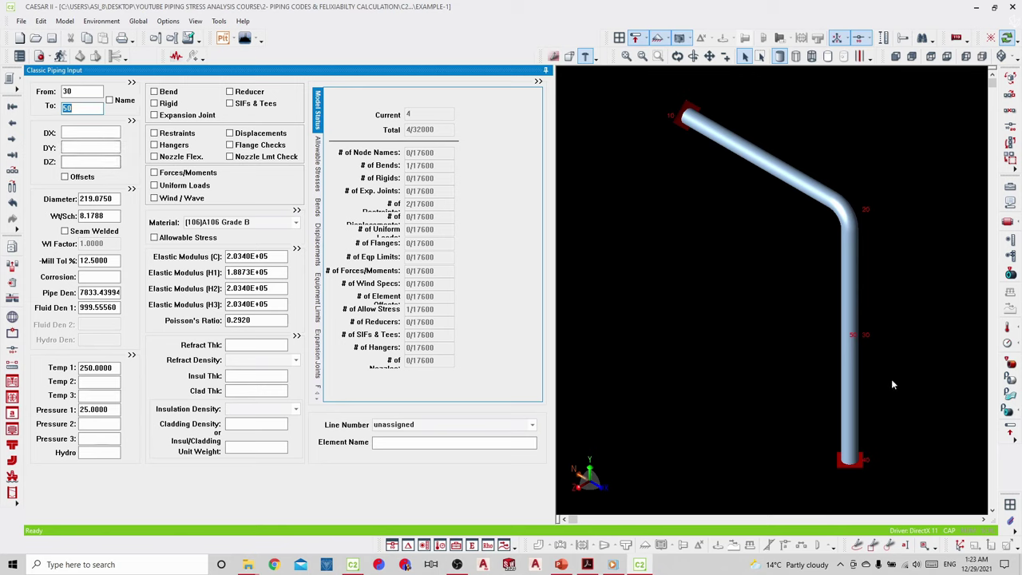
{"action": "left_click", "coordinate": [93, 161]}
{"action": "key", "text": "Return"}
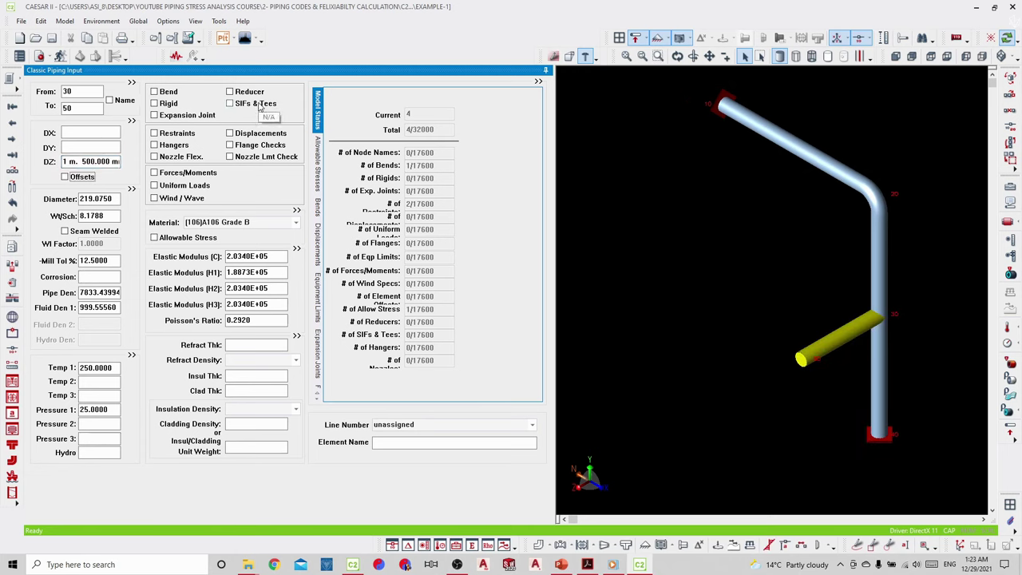
Restrain node 50 with an ANC anchor at the branch end.
{"action": "left_click", "coordinate": [814, 358]}
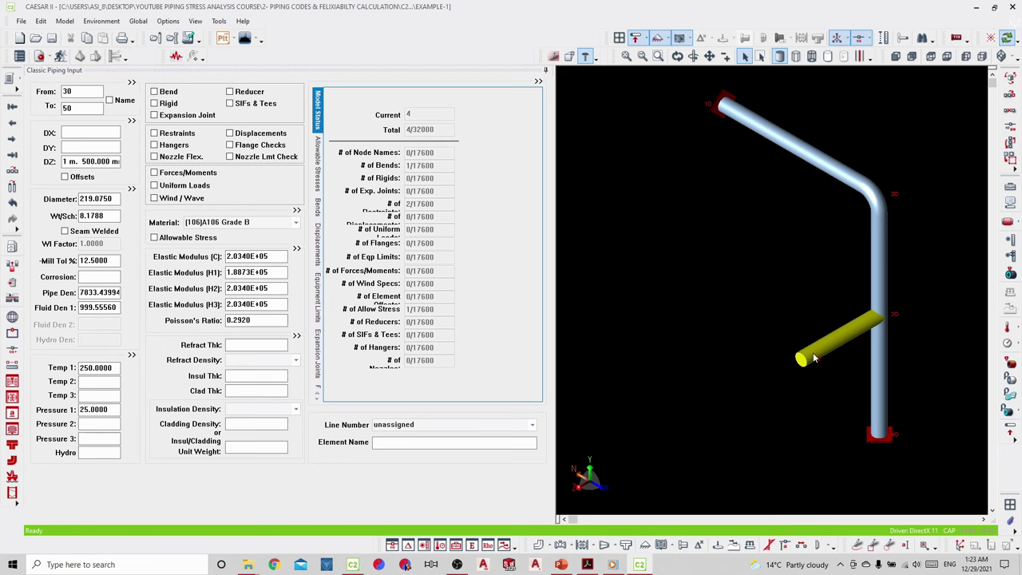
{"action": "left_click", "coordinate": [174, 133]}
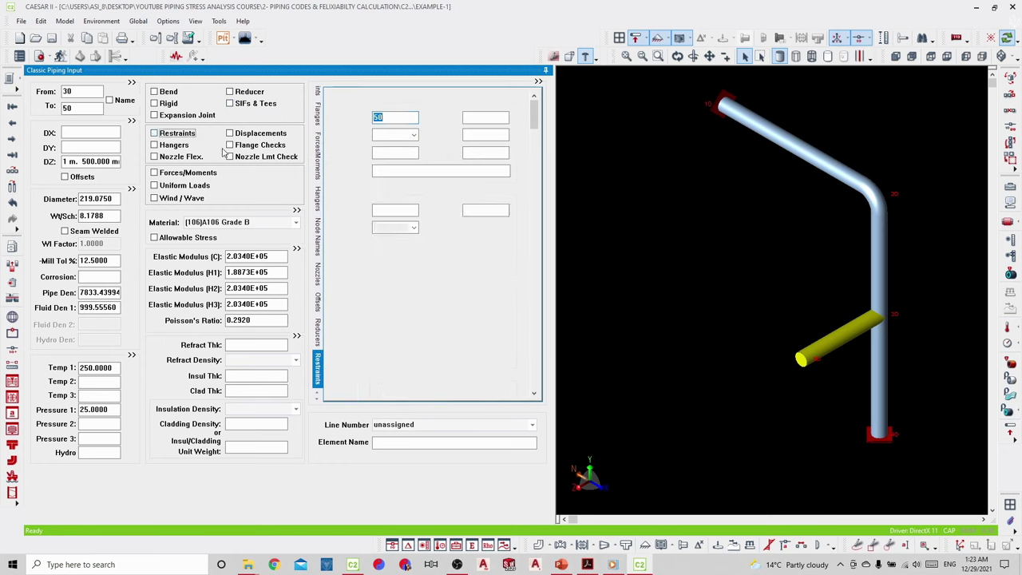
{"action": "left_click", "coordinate": [411, 135]}
{"action": "left_click", "coordinate": [385, 145]}
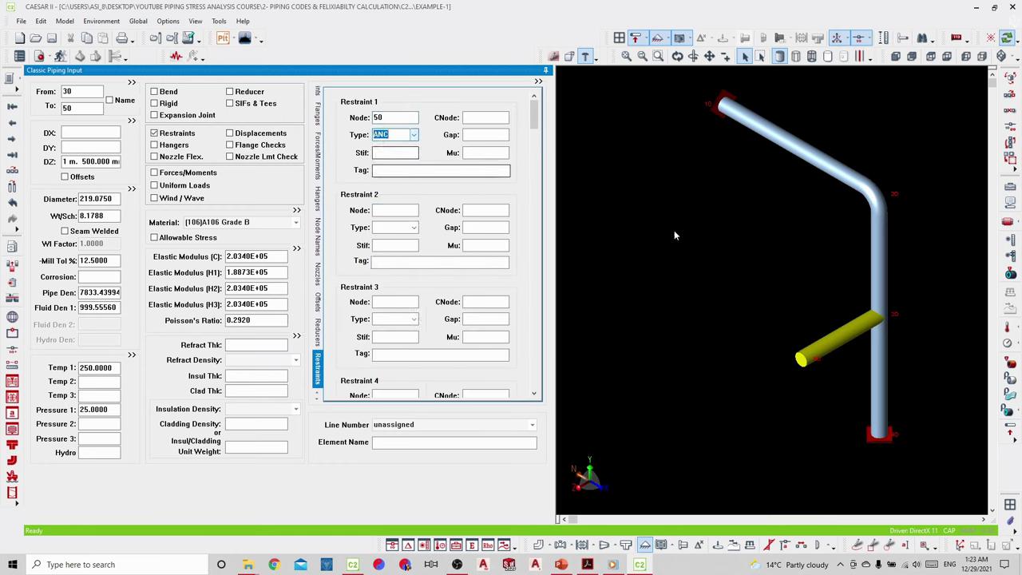
{"action": "left_click", "coordinate": [876, 273]}
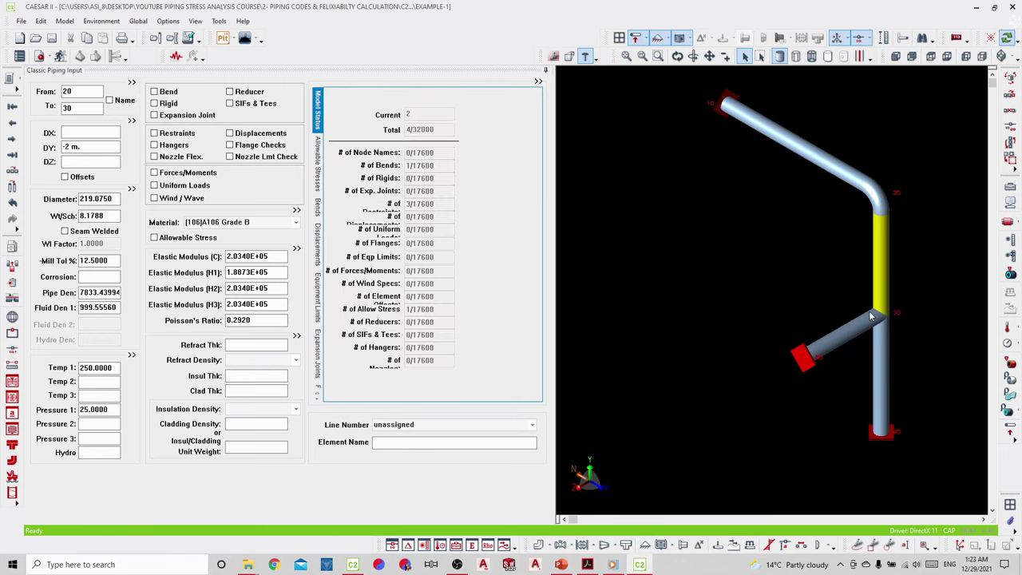
On element 20–30, give node 30 a SIF of Type 3 - Welding tee.
{"action": "mouse_move", "coordinate": [893, 314]}
{"action": "left_click", "coordinate": [230, 104]}
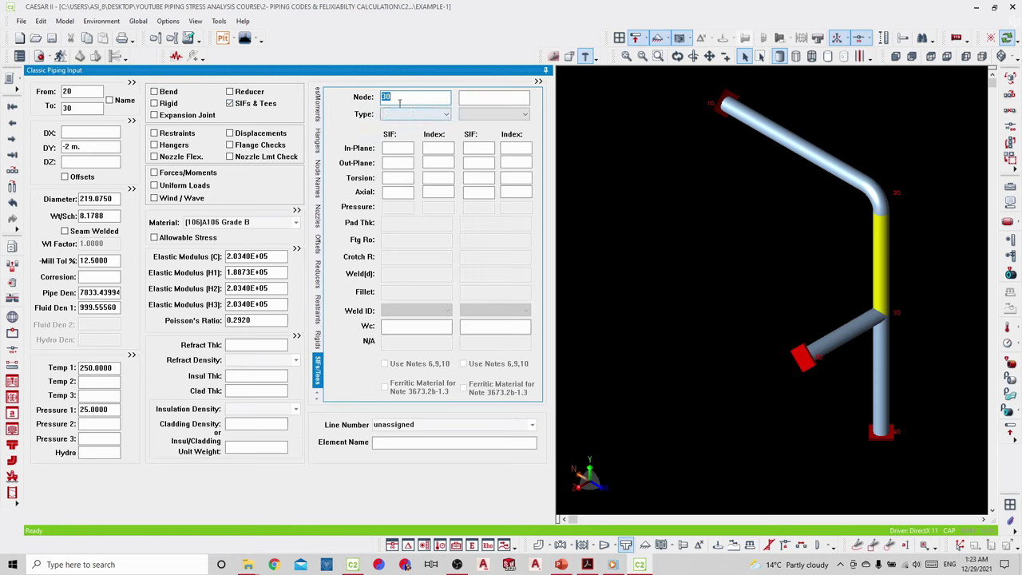
{"action": "left_click", "coordinate": [438, 116]}
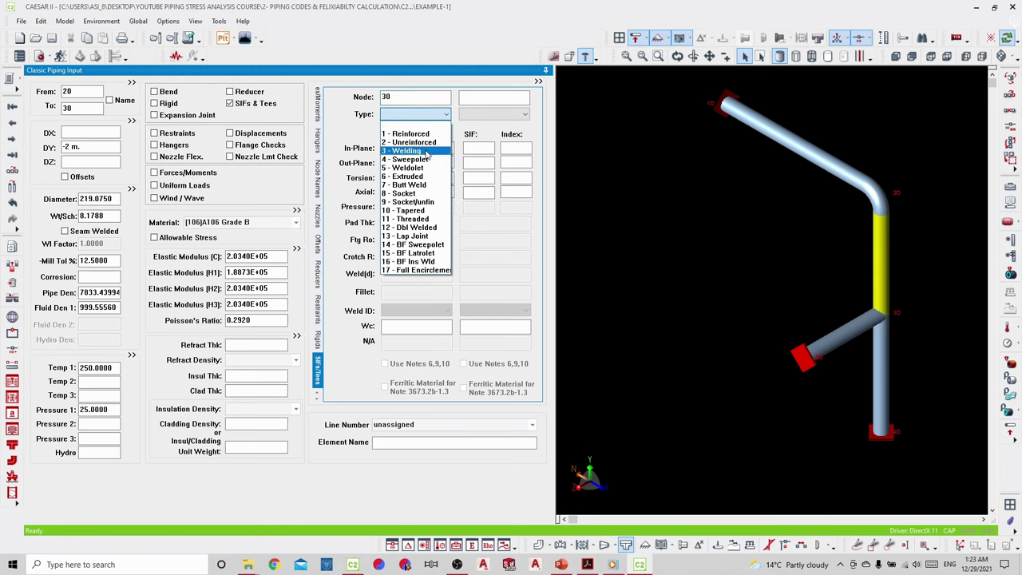
{"action": "left_click", "coordinate": [428, 151]}
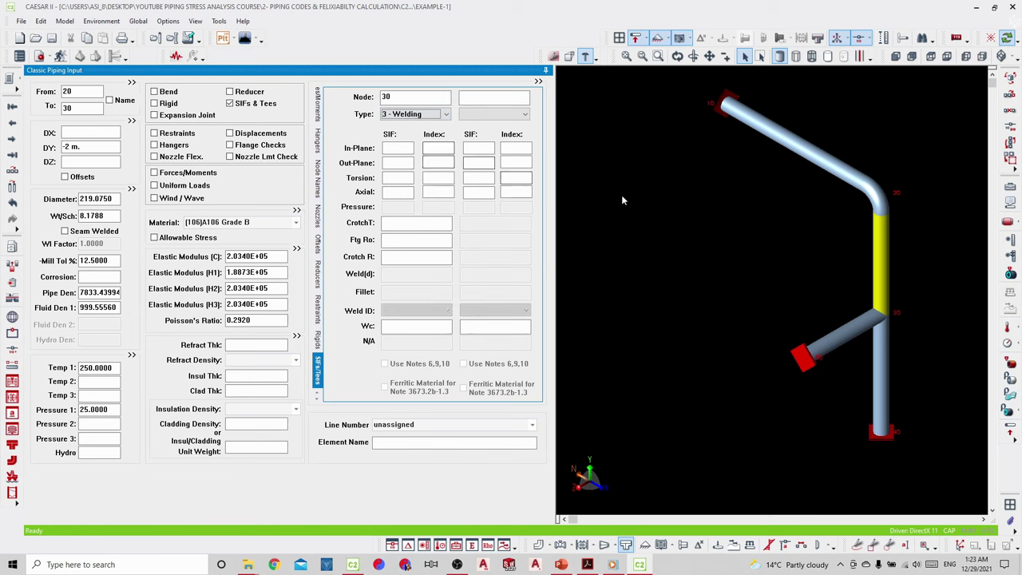
{"action": "left_click", "coordinate": [430, 112]}
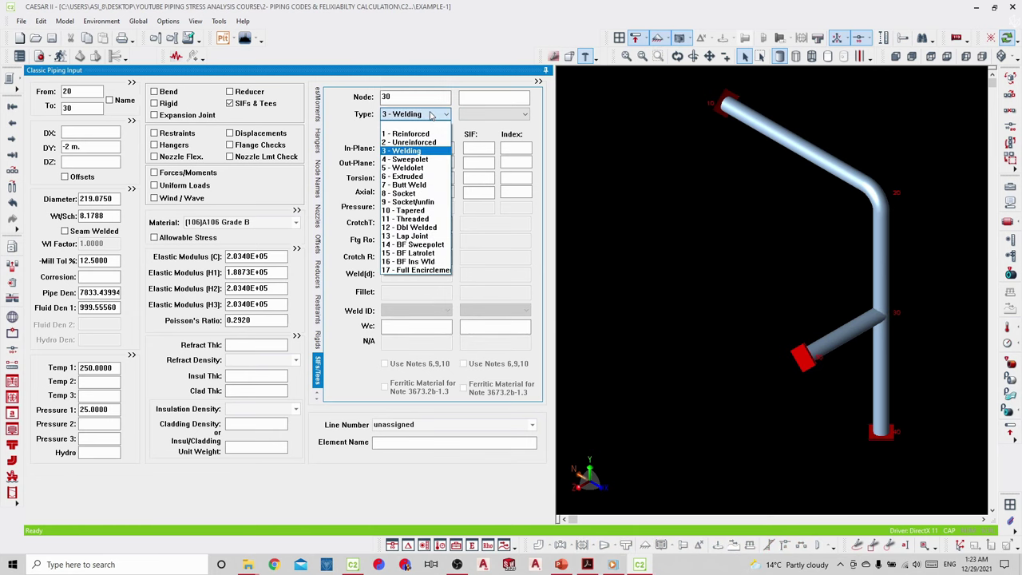
{"action": "left_click", "coordinate": [427, 157]}
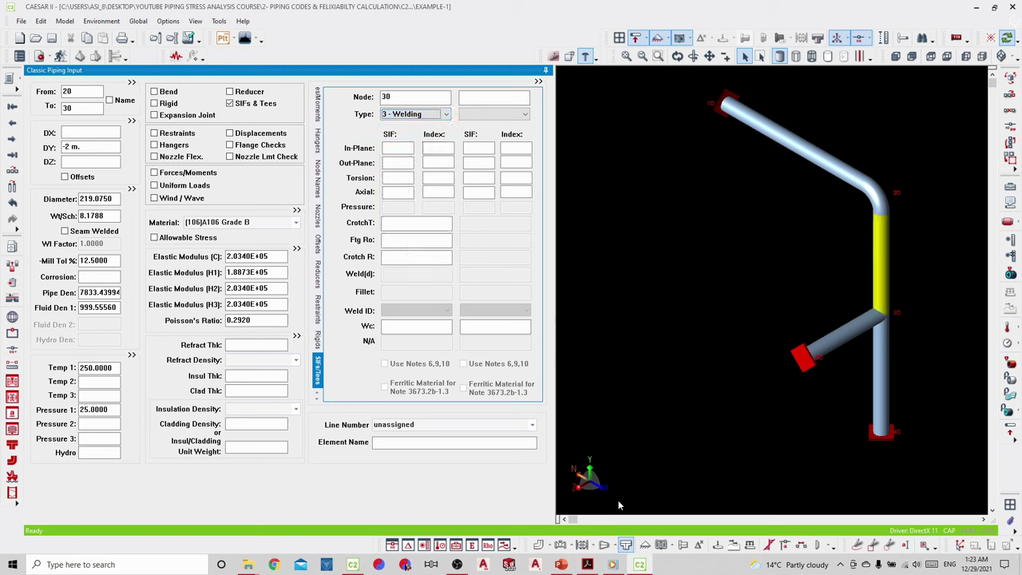
{"action": "left_click", "coordinate": [561, 564]}
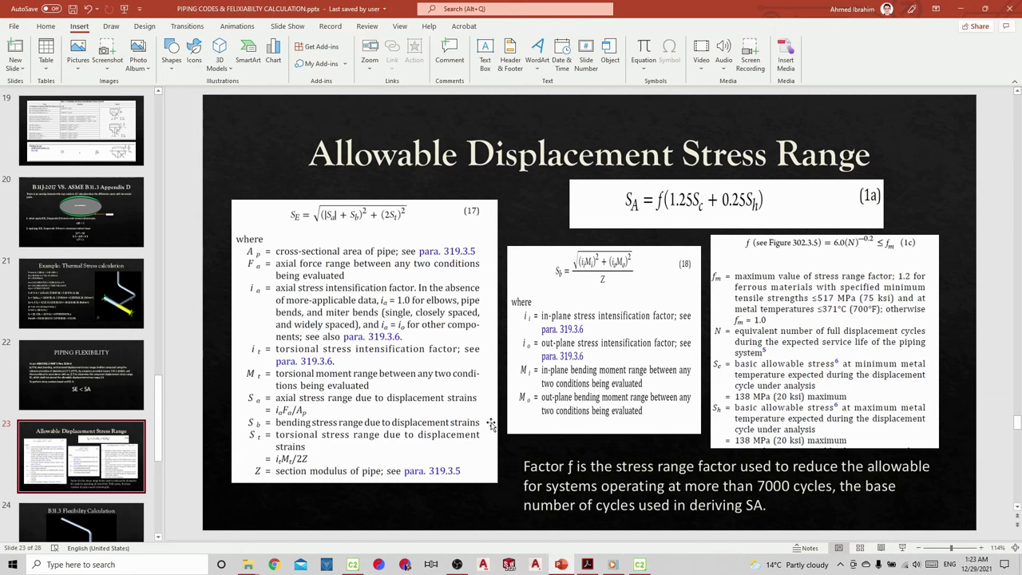
Scroll the deck to slide 24, B31.3 Flexibility Calculation, with the piping model picture.
{"action": "scroll", "coordinate": [475, 407], "scroll_direction": "up", "scroll_amount": 1}
{"action": "scroll", "coordinate": [475, 407], "scroll_direction": "up", "scroll_amount": 4}
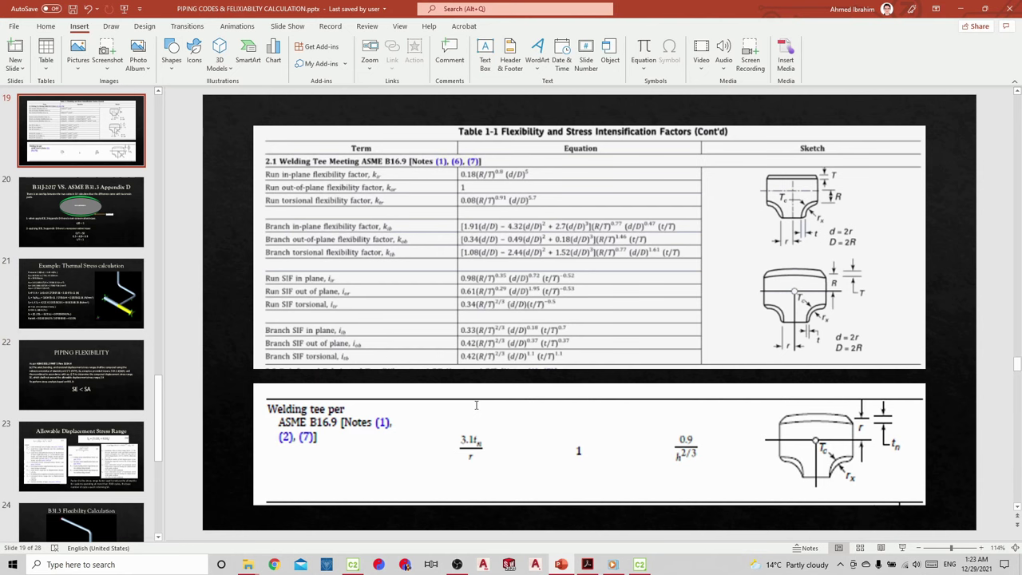
{"action": "scroll", "coordinate": [476, 405], "scroll_direction": "up", "scroll_amount": 3}
{"action": "scroll", "coordinate": [476, 404], "scroll_direction": "down", "scroll_amount": 1}
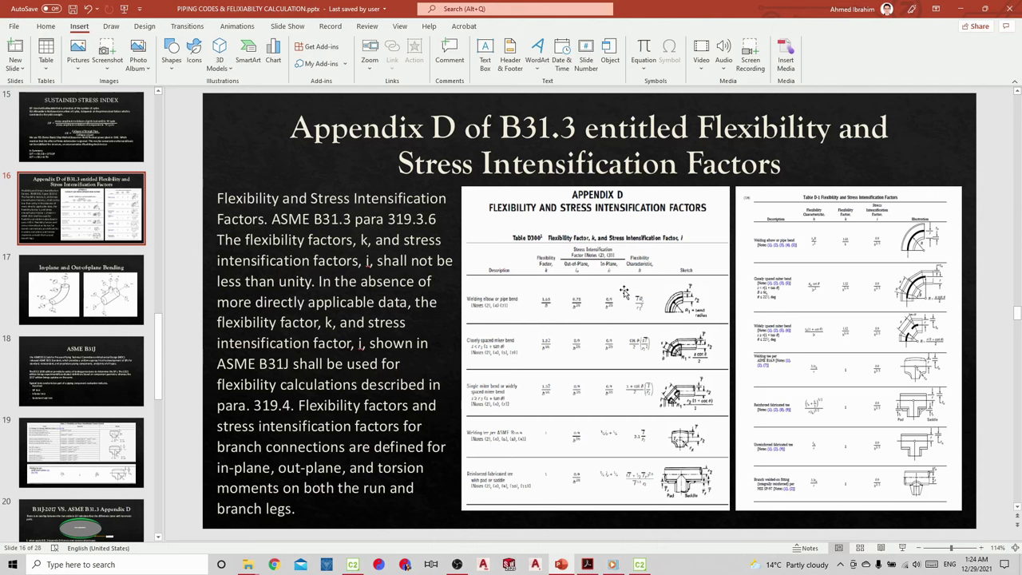
{"action": "scroll", "coordinate": [579, 323], "scroll_direction": "down", "scroll_amount": 4}
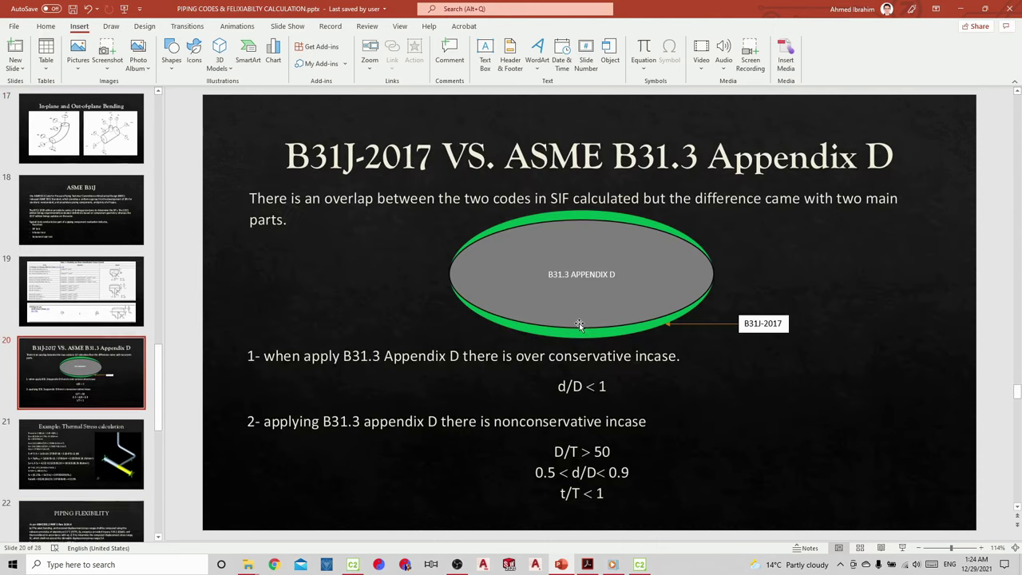
{"action": "scroll", "coordinate": [579, 322], "scroll_direction": "down", "scroll_amount": 3}
{"action": "scroll", "coordinate": [578, 322], "scroll_direction": "down", "scroll_amount": 1}
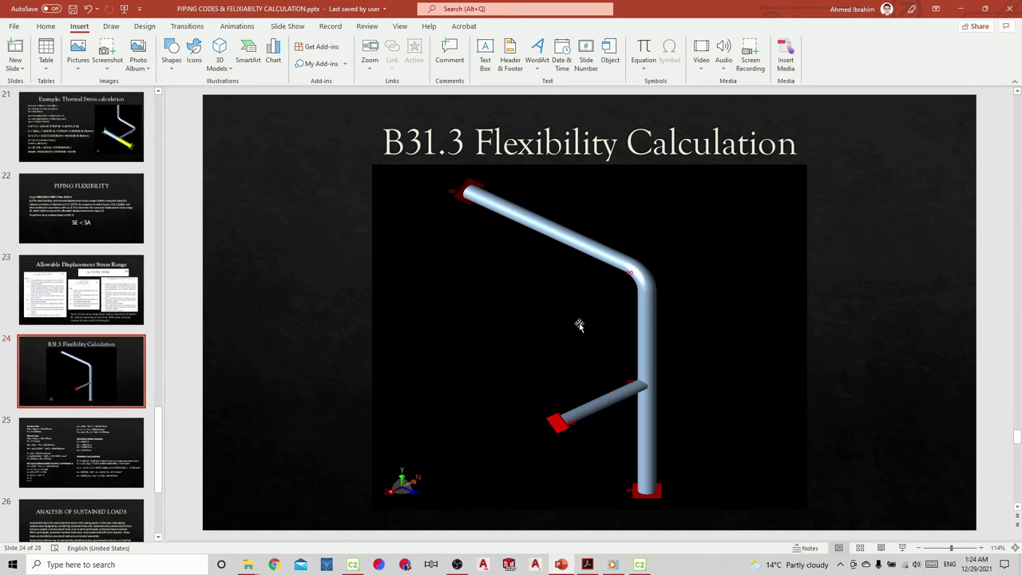
Bring up the ASME B31.3 PDF and browse its Appendix C and D bookmarks.
{"action": "left_click", "coordinate": [587, 564]}
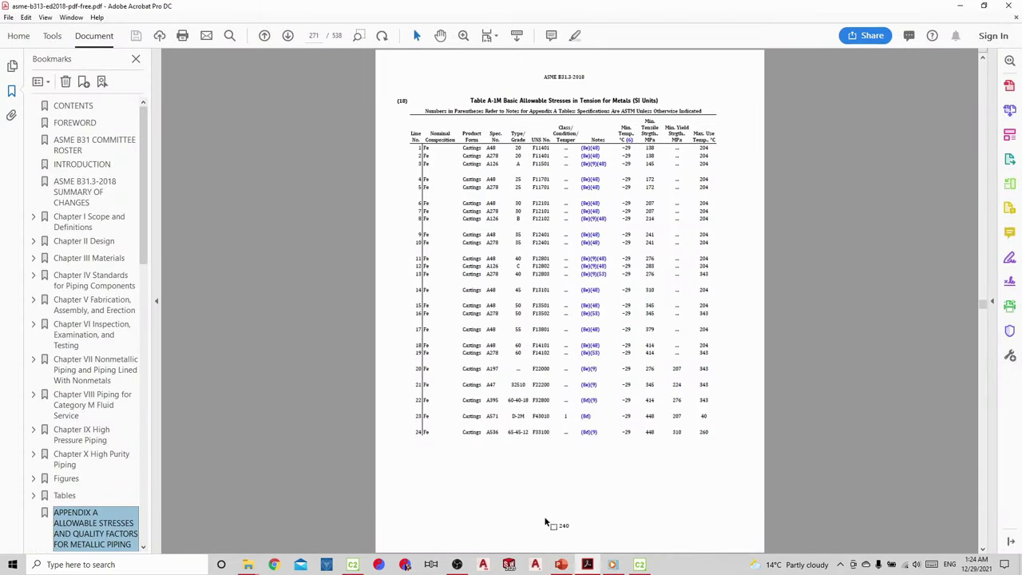
{"action": "left_click_drag", "start_coordinate": [142, 214], "coordinate": [142, 322]}
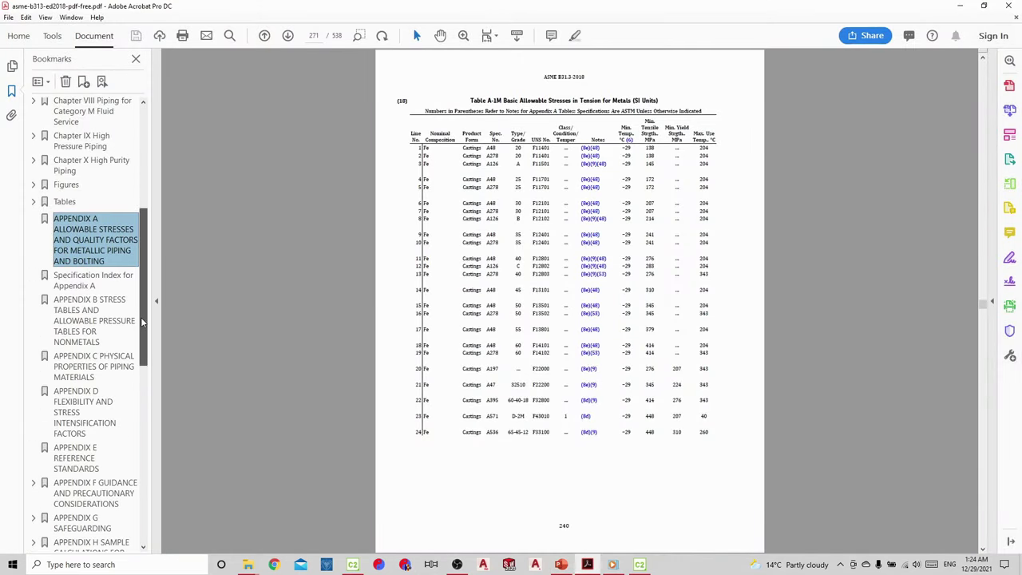
{"action": "left_click", "coordinate": [90, 397]}
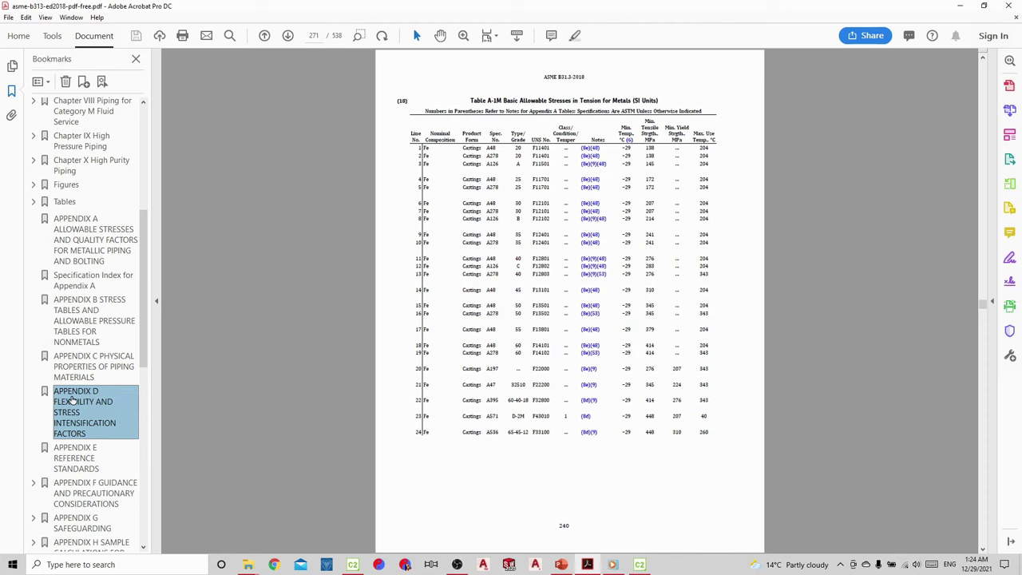
{"action": "left_click", "coordinate": [89, 393]}
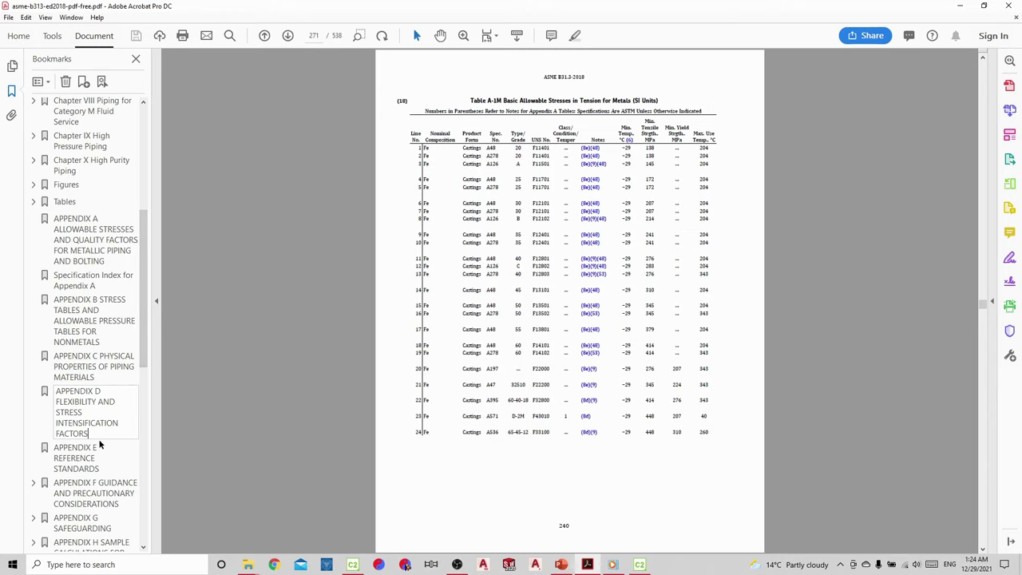
{"action": "scroll", "coordinate": [289, 337], "scroll_direction": "down", "scroll_amount": 16}
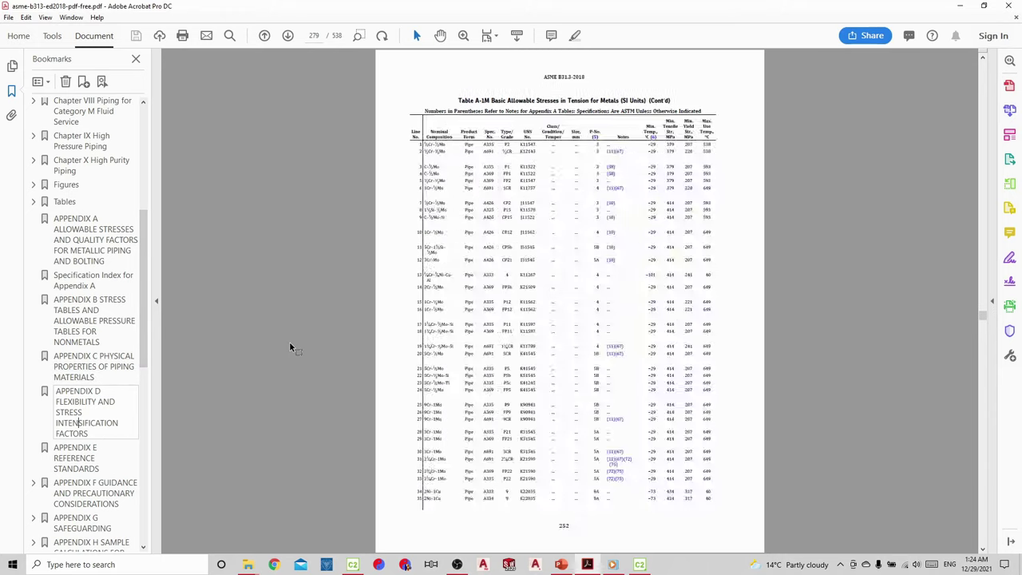
{"action": "scroll", "coordinate": [78, 384], "scroll_direction": "down", "scroll_amount": 1}
{"action": "left_click", "coordinate": [88, 327]}
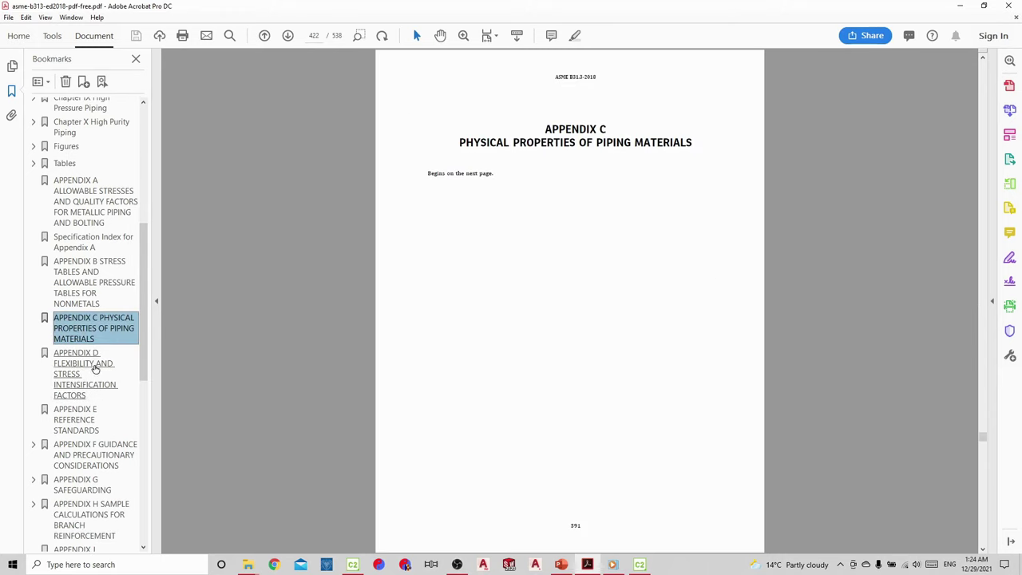
{"action": "scroll", "coordinate": [323, 331], "scroll_direction": "down", "scroll_amount": 3}
{"action": "scroll", "coordinate": [323, 336], "scroll_direction": "down", "scroll_amount": 12}
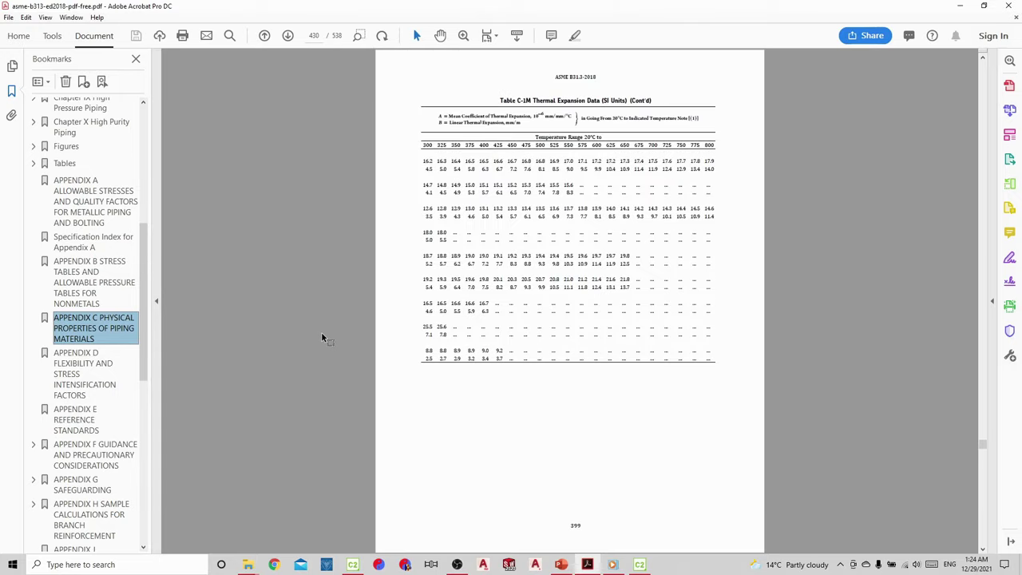
Read Appendix D's Table D300 flexibility and stress intensification factors for tees.
{"action": "left_click", "coordinate": [91, 375]}
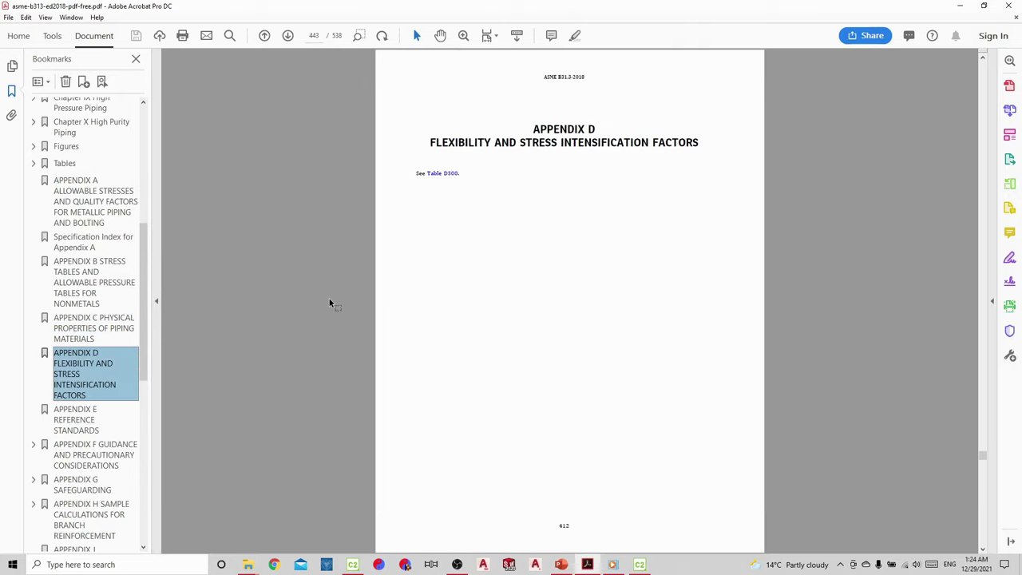
{"action": "scroll", "coordinate": [329, 302], "scroll_direction": "down", "scroll_amount": 1}
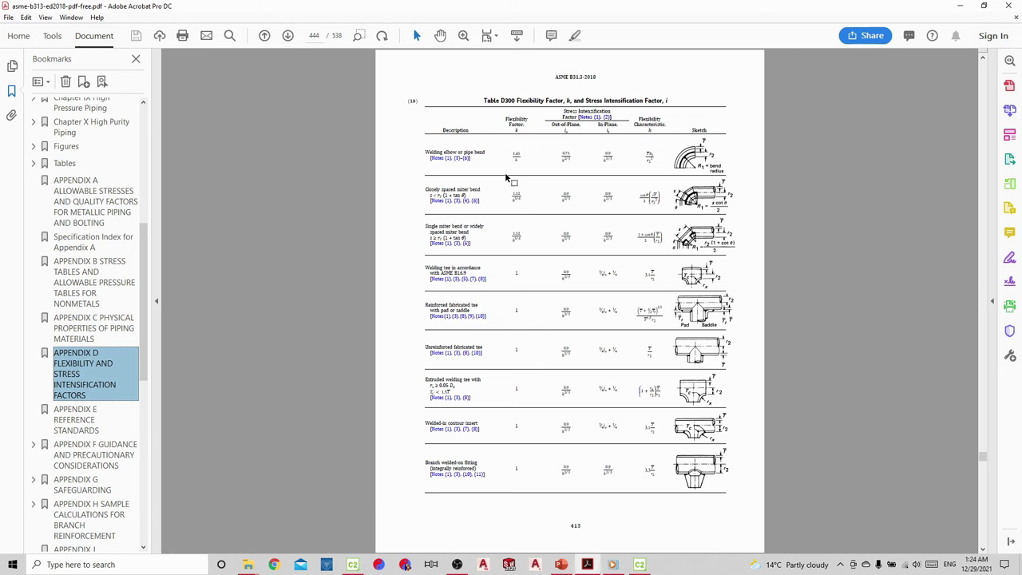
{"action": "scroll", "coordinate": [503, 173], "scroll_direction": "up", "scroll_amount": 2}
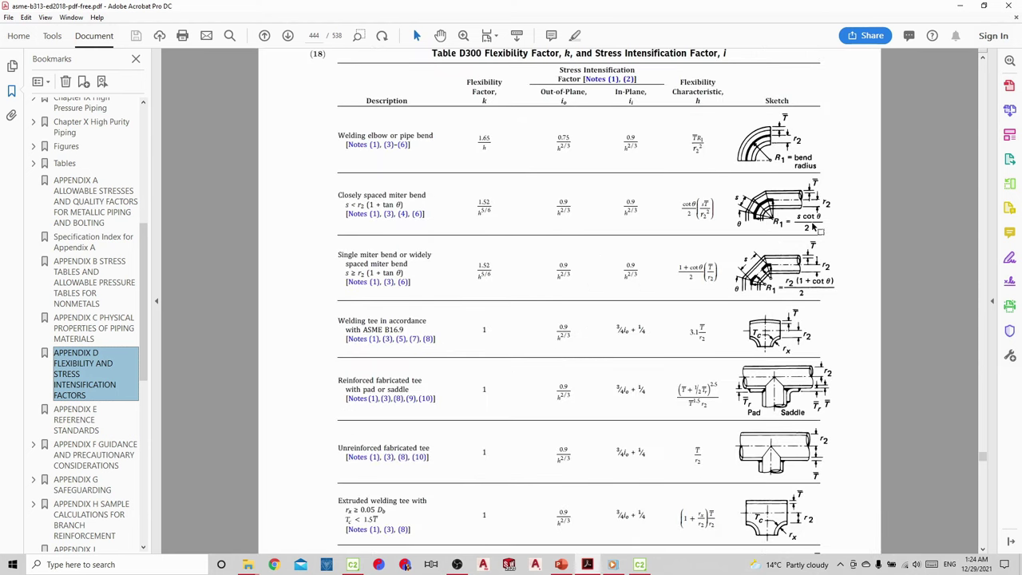
{"action": "scroll", "coordinate": [584, 213], "scroll_direction": "down", "scroll_amount": 2}
{"action": "scroll", "coordinate": [414, 216], "scroll_direction": "down", "scroll_amount": 4}
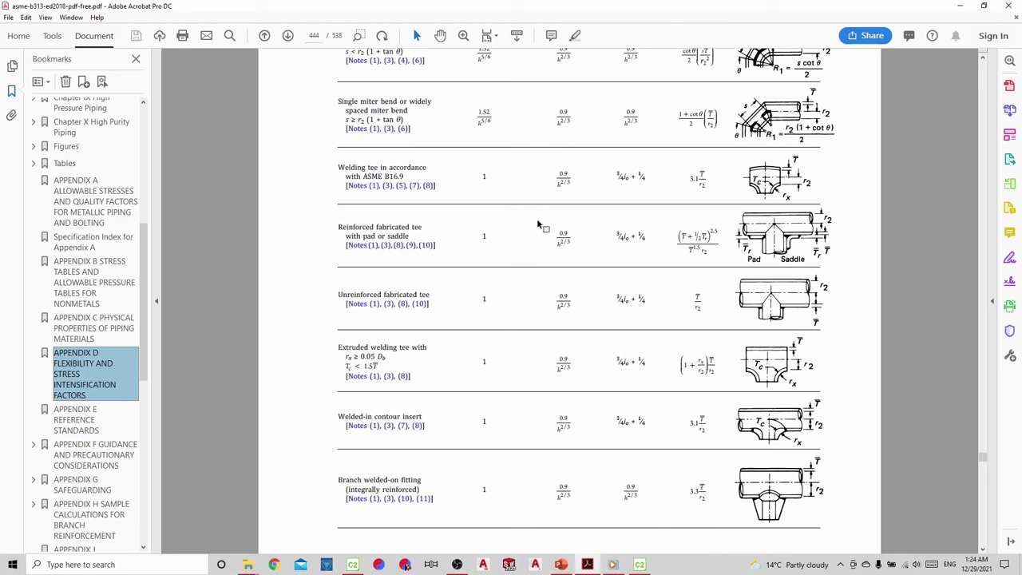
{"action": "left_click", "coordinate": [640, 565]}
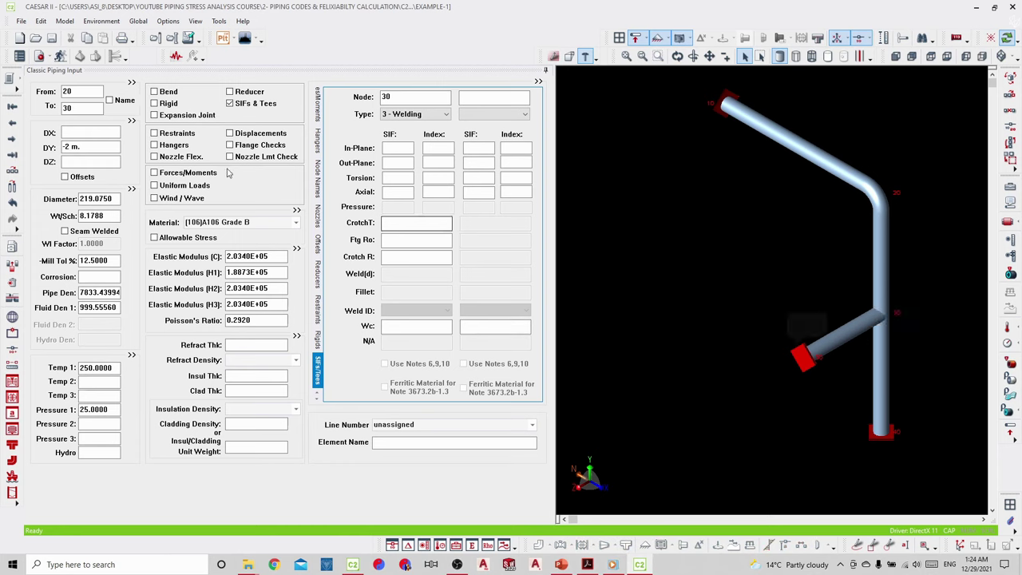
Error-check EXAMPLE-1, confirming 0 errors, 0 warnings and a center-of-gravity note.
{"action": "left_click", "coordinate": [38, 59]}
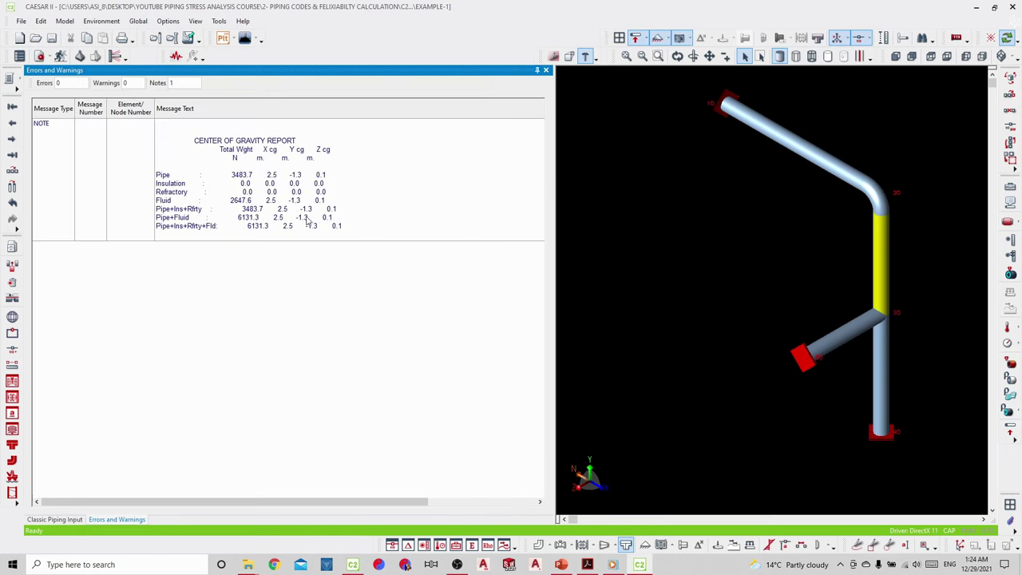
{"action": "left_click", "coordinate": [62, 59]}
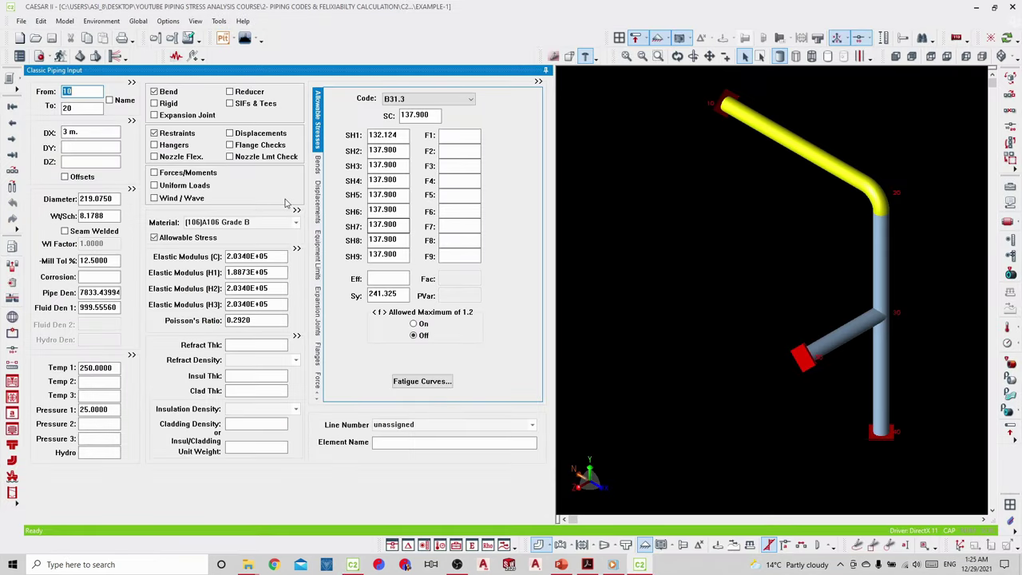
{"action": "left_click", "coordinate": [82, 61]}
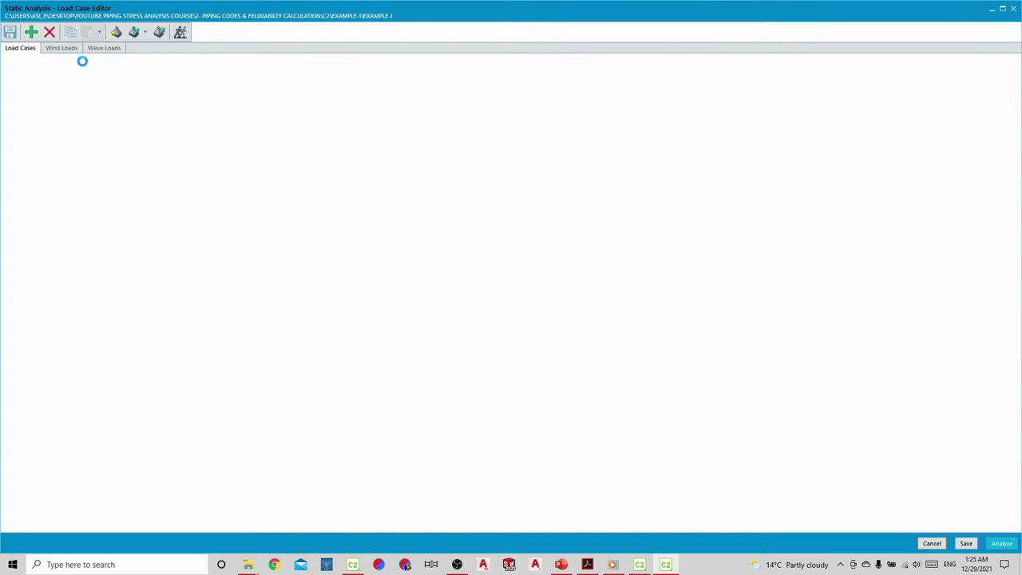
Load the recommended cases OPE, Alt-SUS, SUS and EXP L4=L1-L3, then run the static analysis.
{"action": "left_click", "coordinate": [188, 120]}
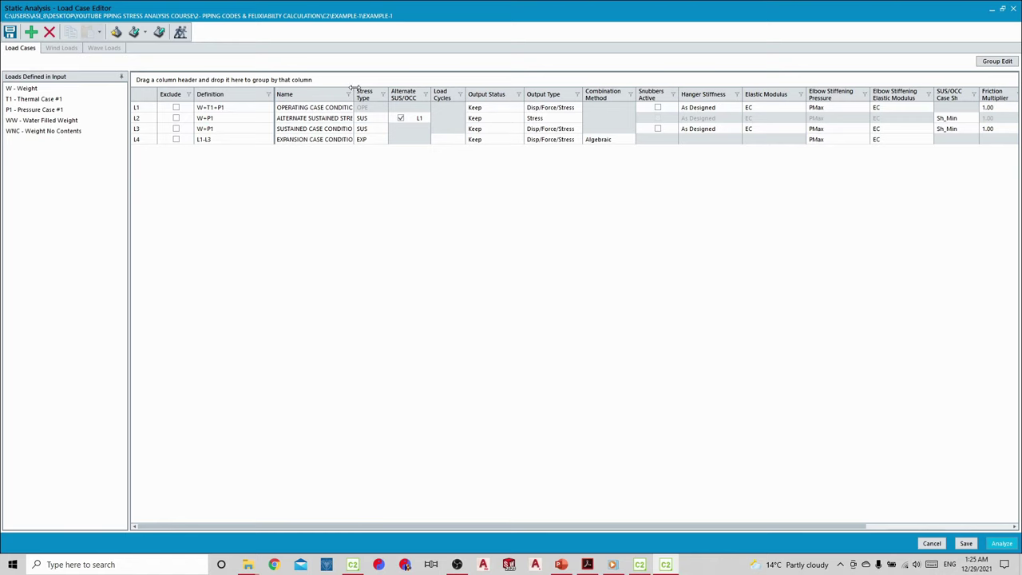
{"action": "left_click_drag", "start_coordinate": [354, 93], "coordinate": [487, 83]}
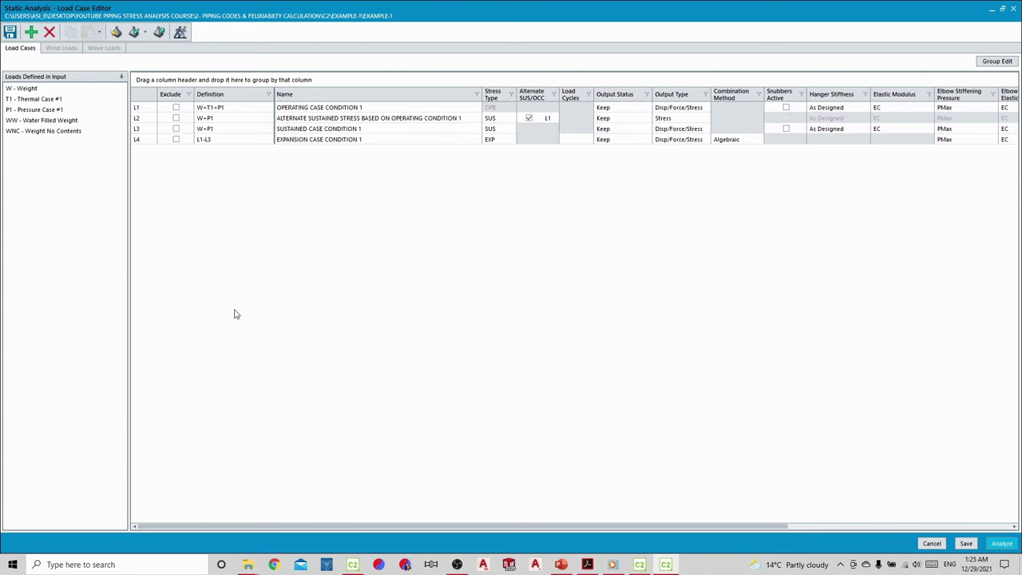
{"action": "left_click", "coordinate": [148, 118]}
{"action": "left_click", "coordinate": [148, 139]}
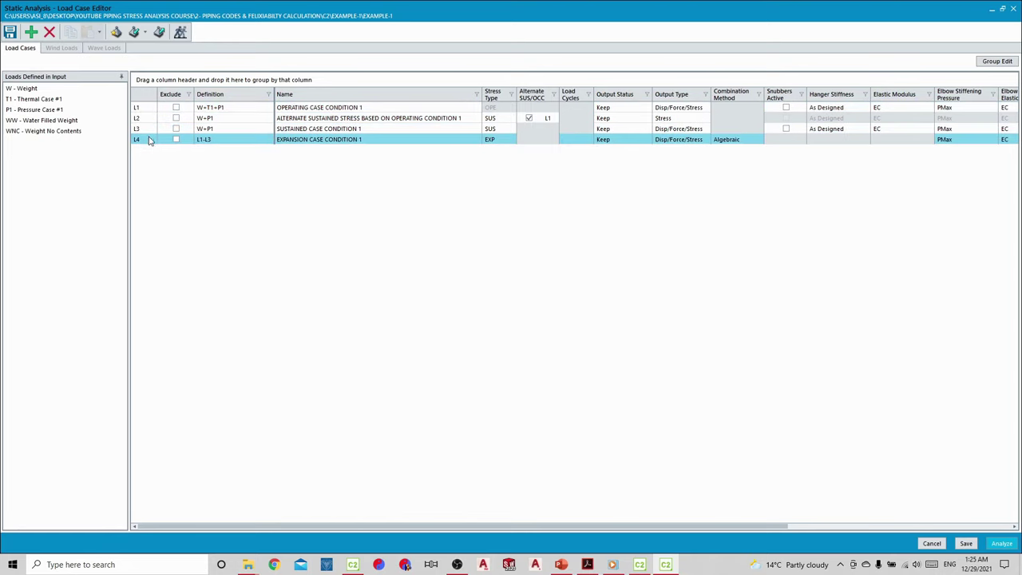
{"action": "left_click", "coordinate": [116, 32]}
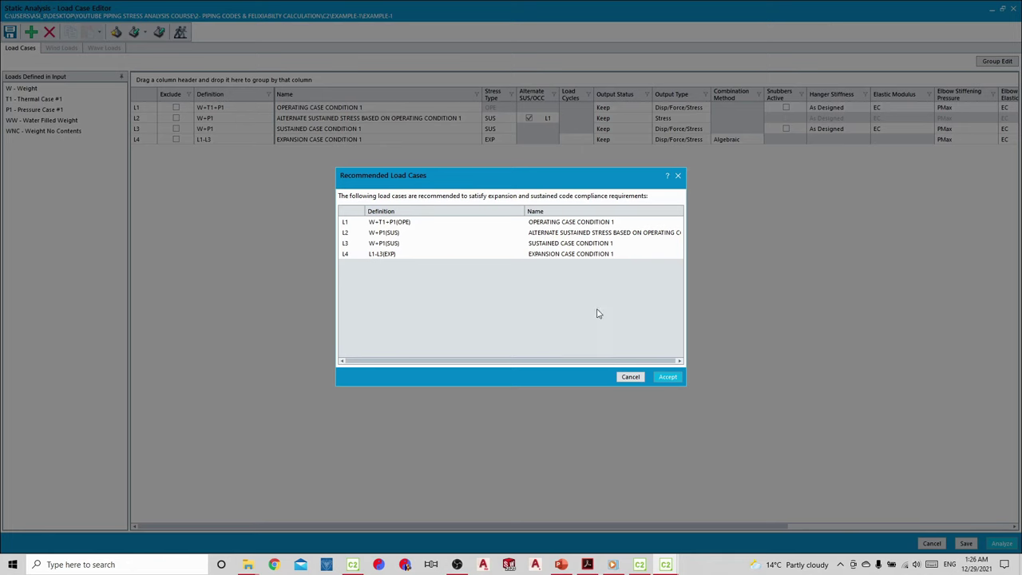
{"action": "left_click", "coordinate": [662, 380]}
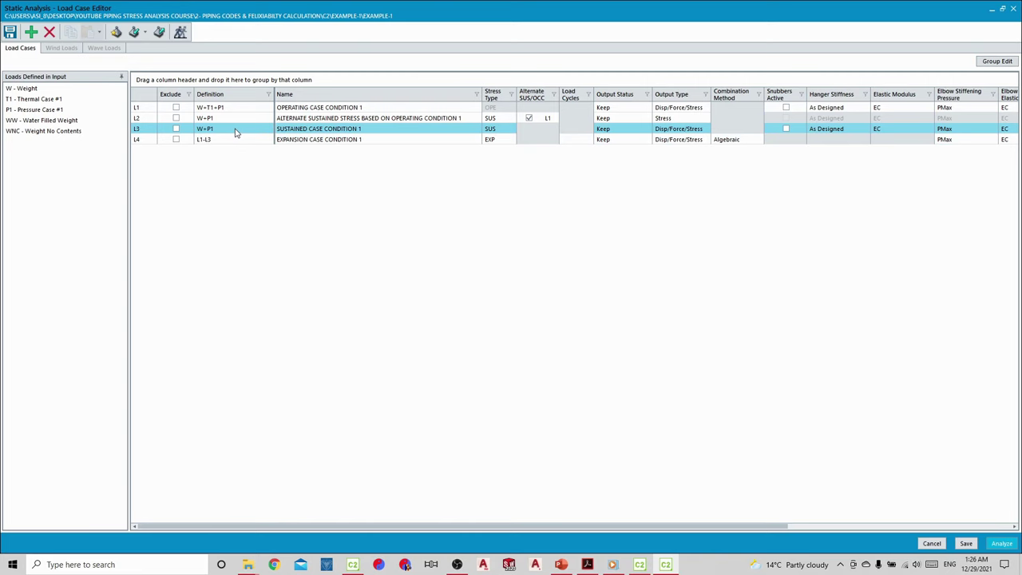
{"action": "left_click", "coordinate": [1002, 543]}
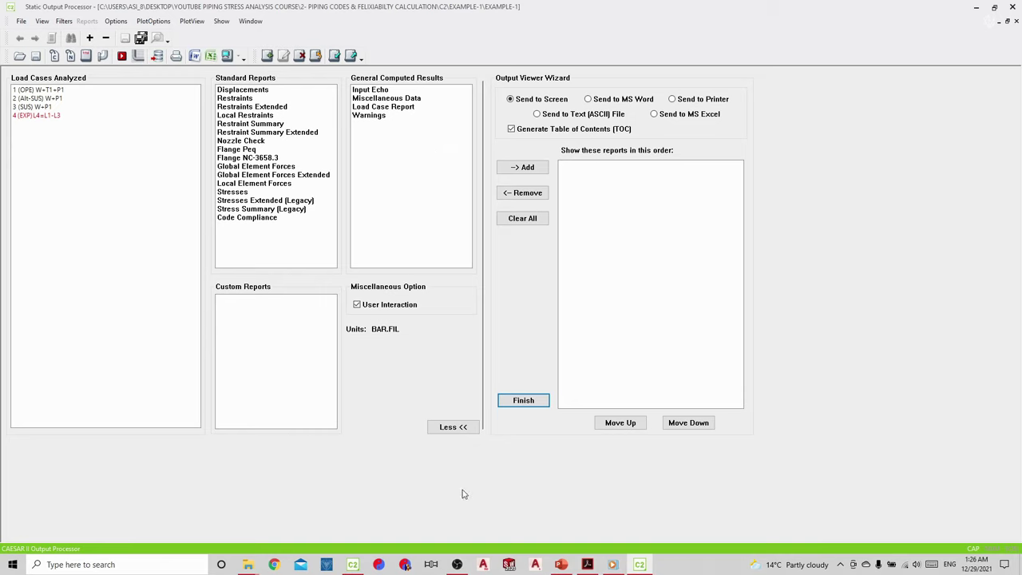
Run the slide show from the SIF calculation slide to the Allowable Displacement Stress Range slide.
{"action": "mouse_move", "coordinate": [562, 565]}
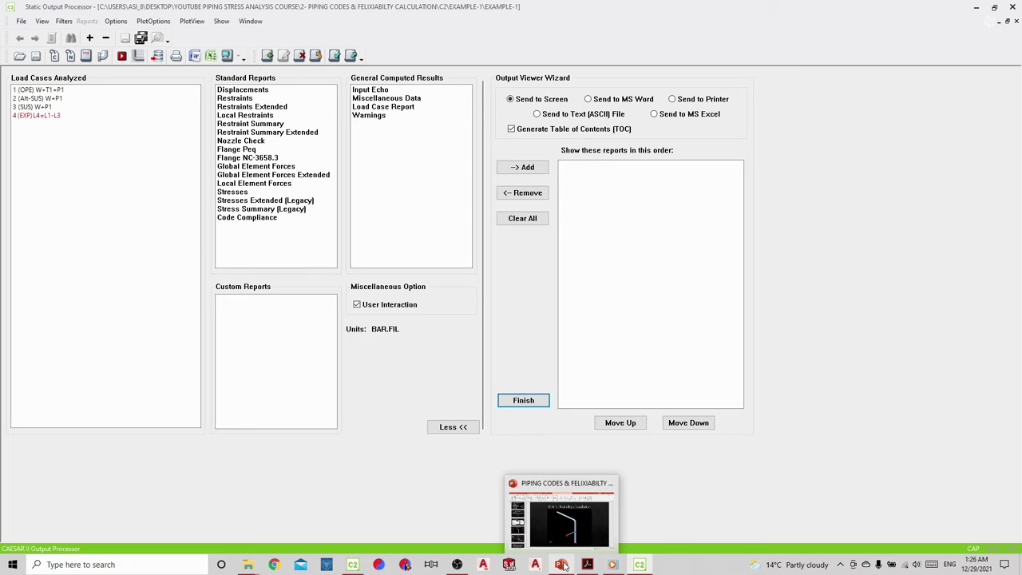
{"action": "left_click", "coordinate": [544, 495]}
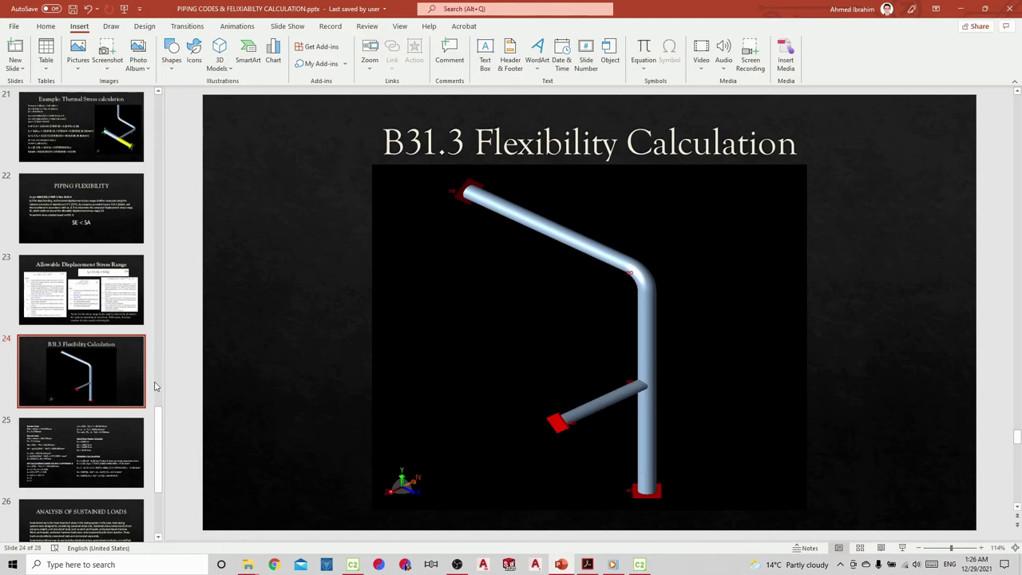
{"action": "left_click", "coordinate": [903, 549]}
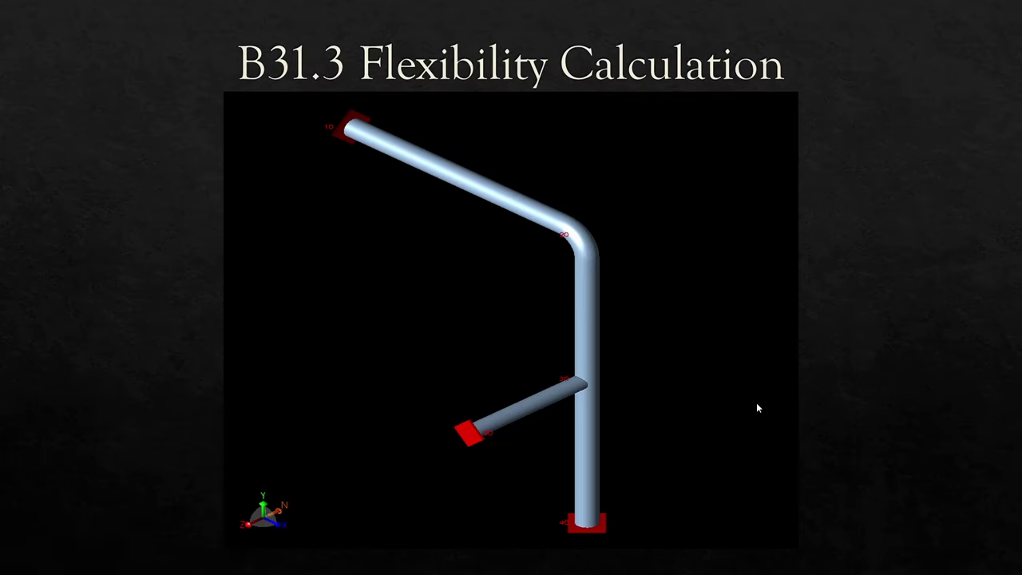
{"action": "left_click", "coordinate": [623, 303]}
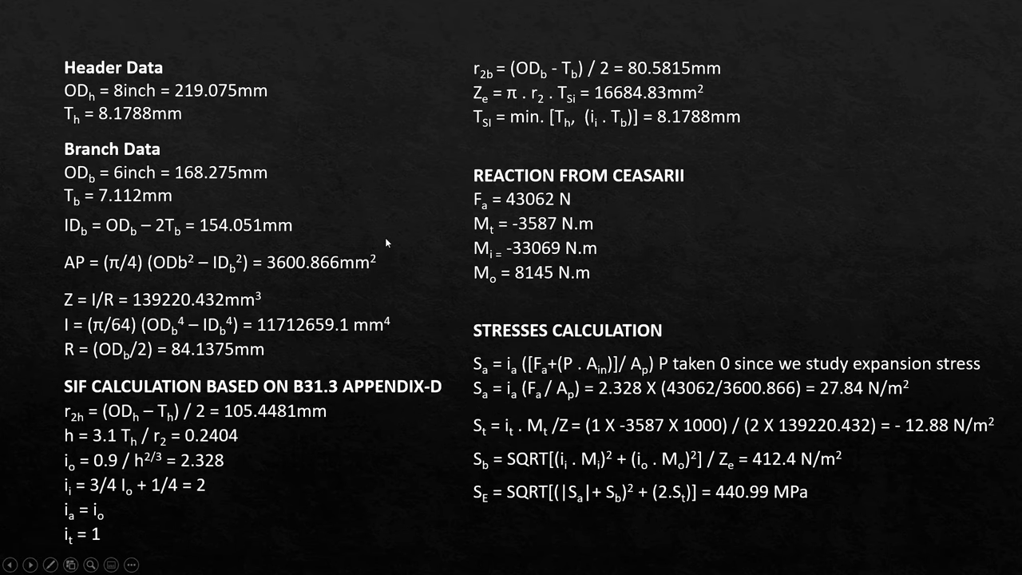
{"action": "left_click", "coordinate": [421, 226]}
{"action": "left_click", "coordinate": [422, 226]}
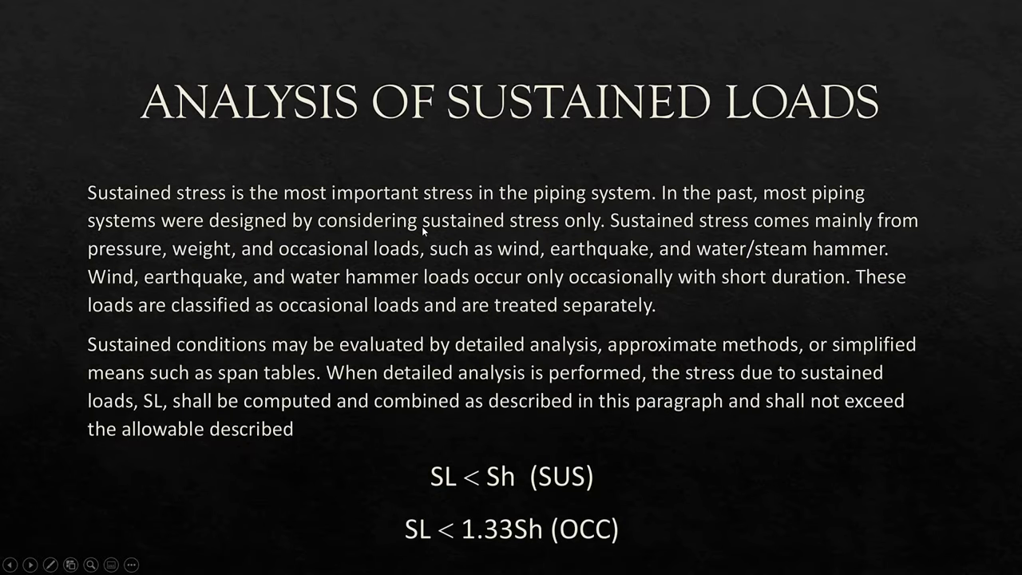
{"action": "left_click", "coordinate": [421, 226]}
{"action": "left_click", "coordinate": [422, 226]}
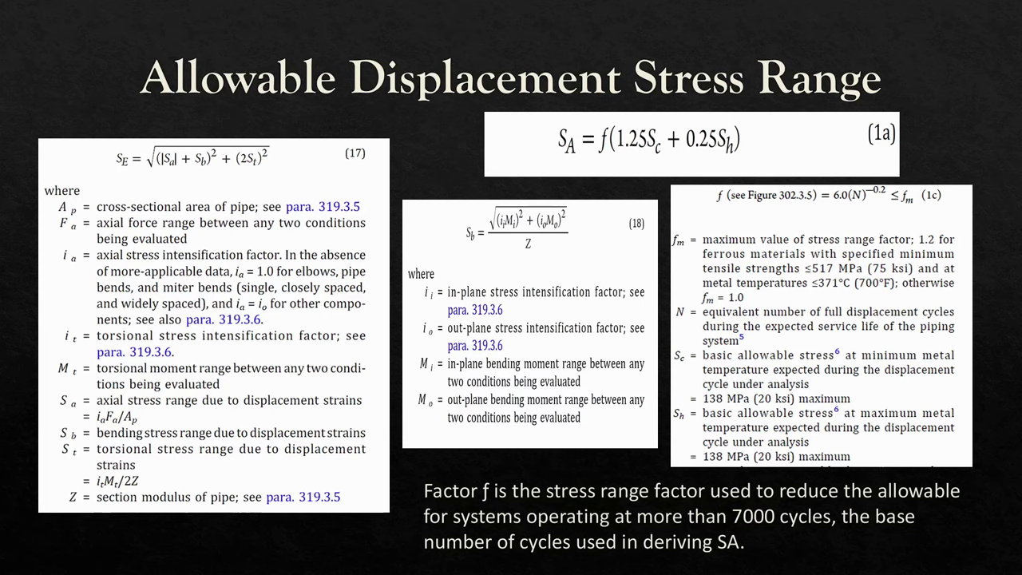